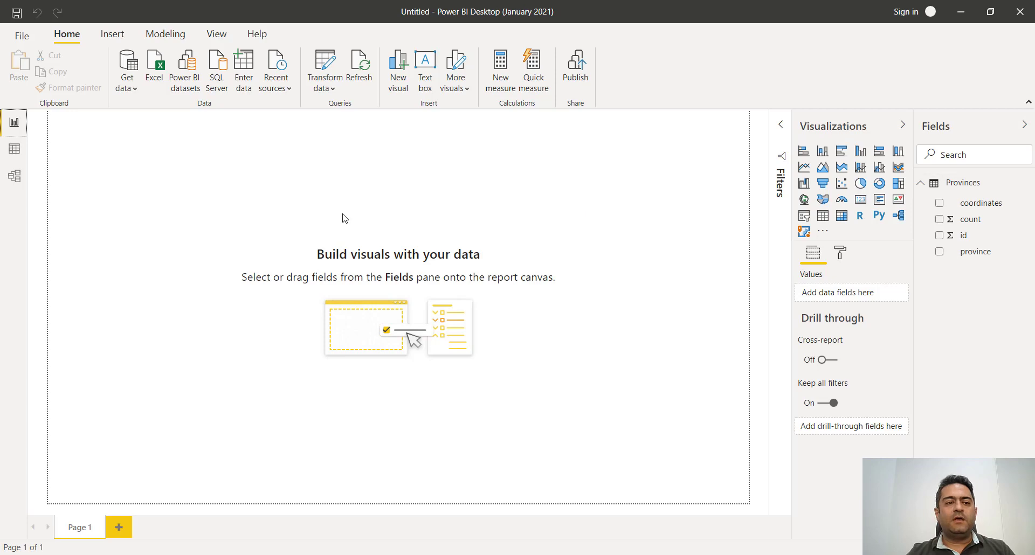
Add a calculated column named _tmp to the Provinces table in the data view
click(14, 151)
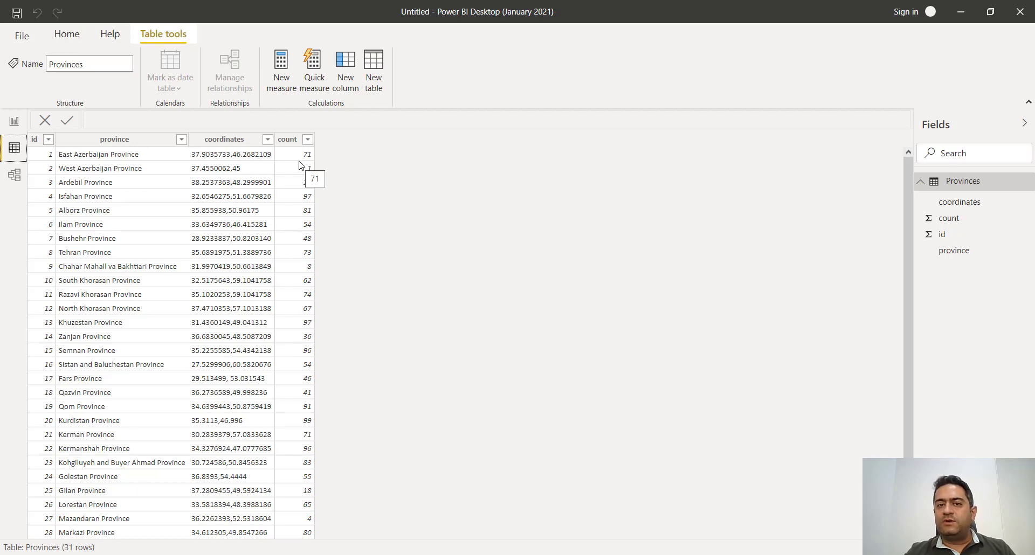
click(34, 139)
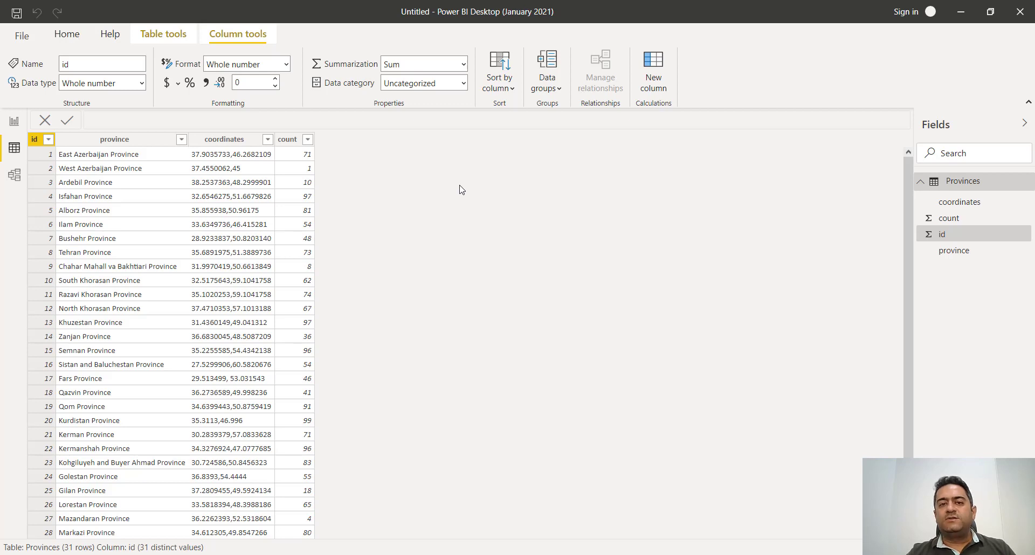
right_click(953, 183)
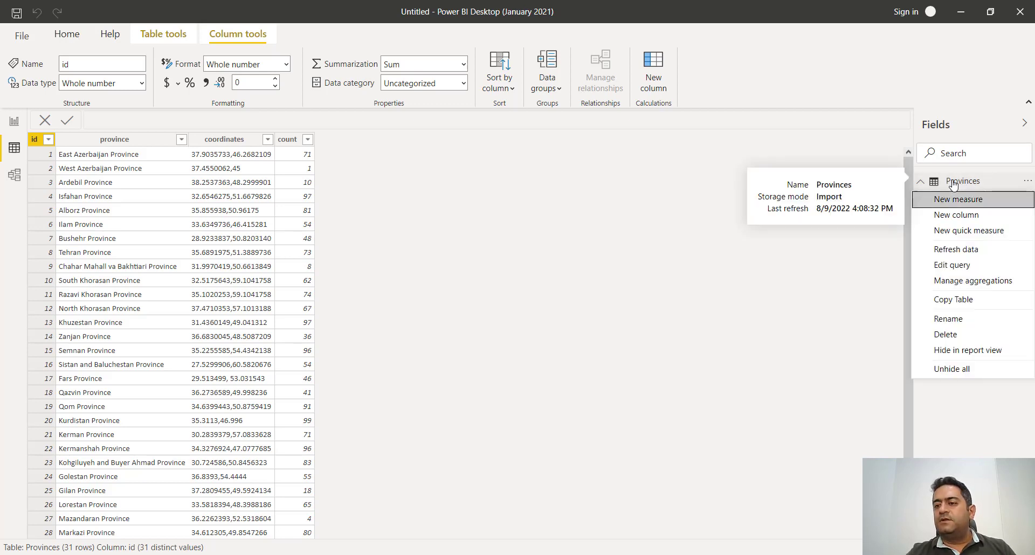
click(951, 216)
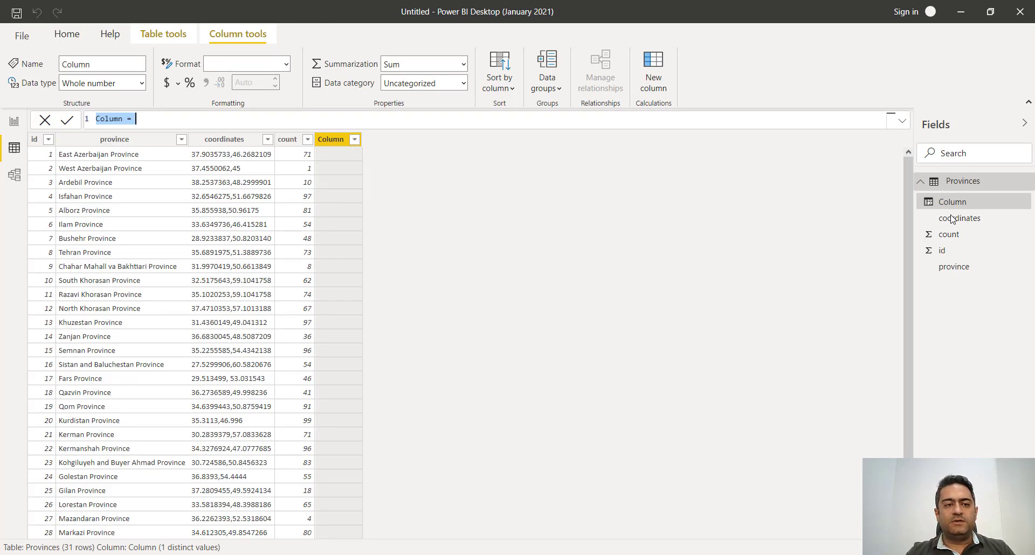
text(-)
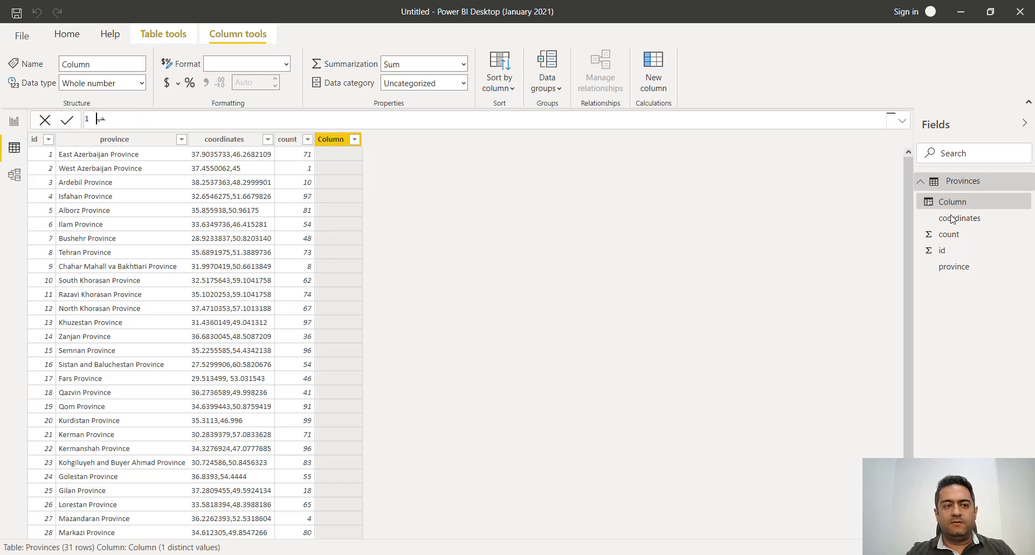
text(_)
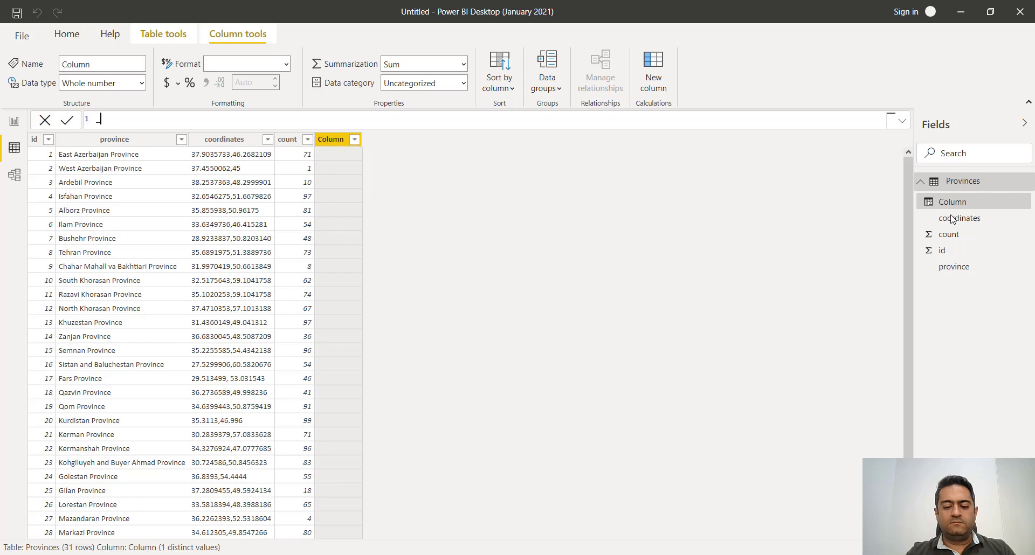
text(tmp = )
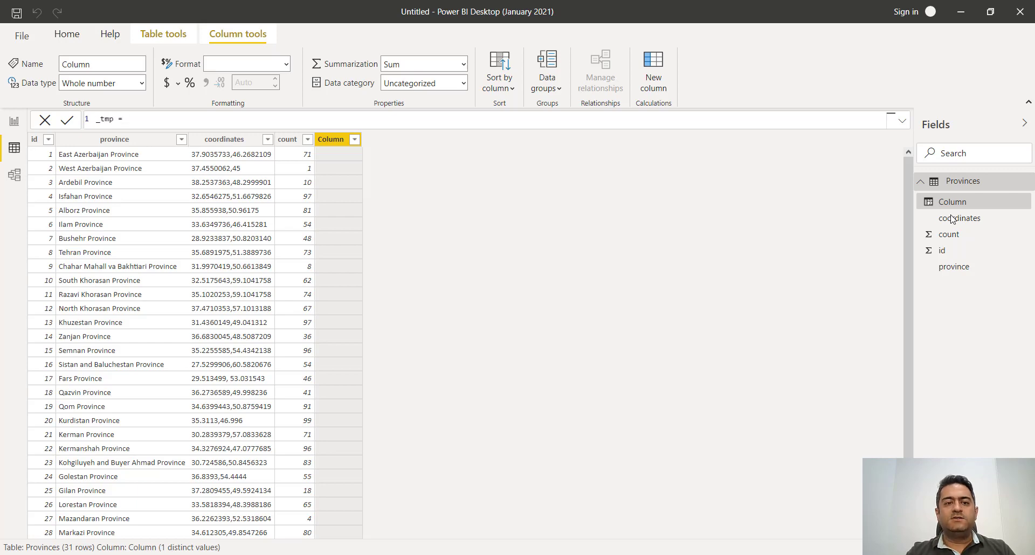
Define the _tmp column as Provinces[count] / 25 and commit the formula
text(count)
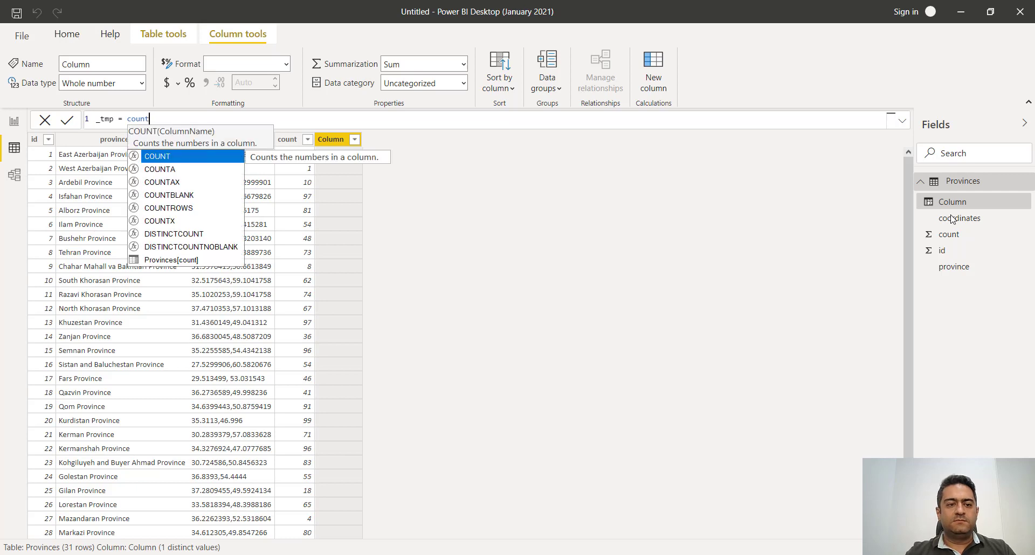
key(Down)
key(Down)
key(Down)
key(Down)
key(Down)
key(Down)
key(Down)
key(Down)
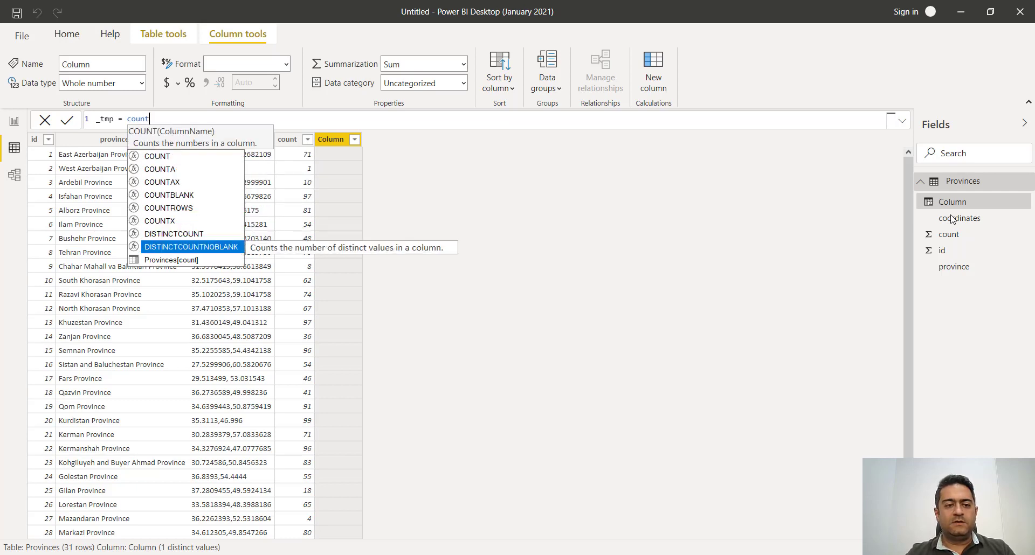
key(Tab)
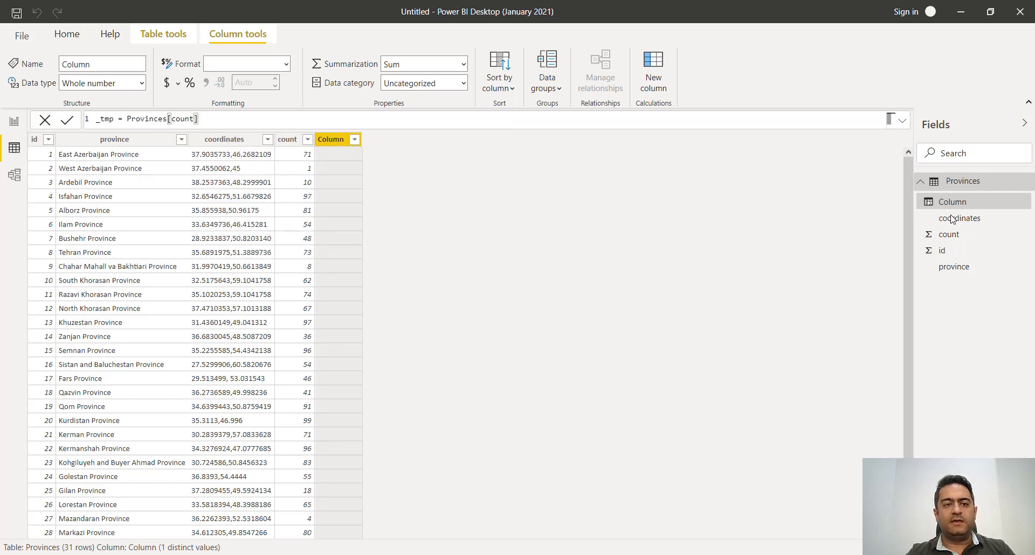
text(/ 25)
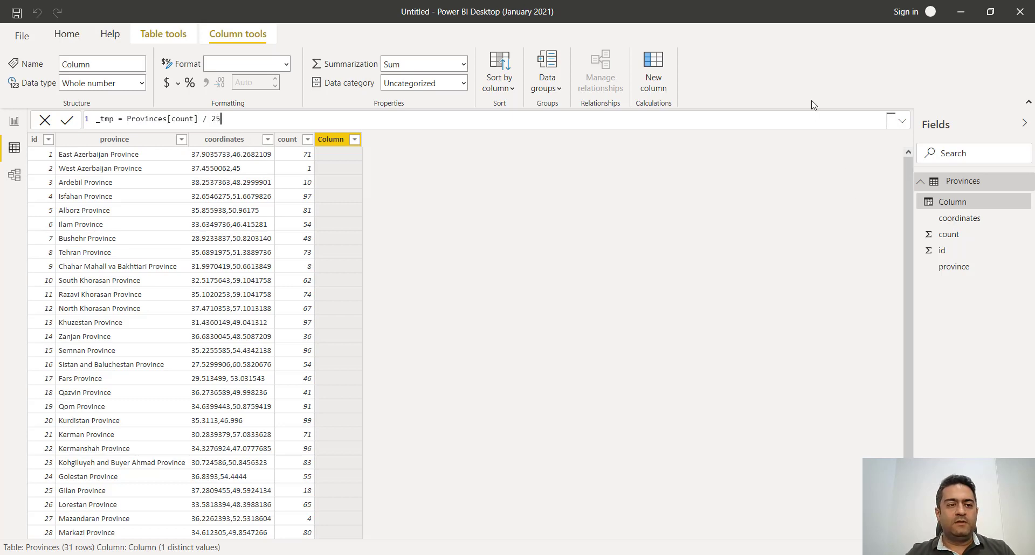
click(67, 123)
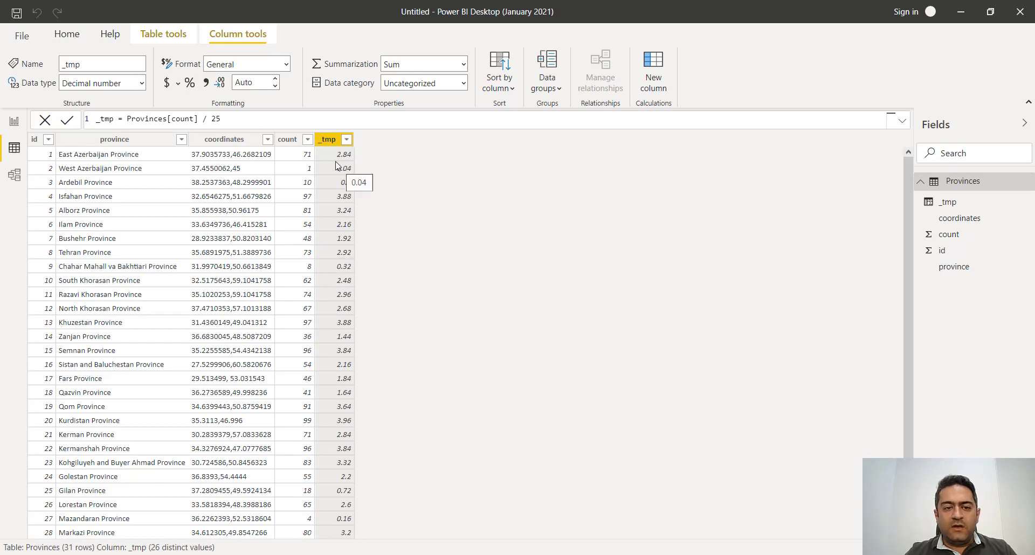
Enclose the division Provinces[count] / 25 in parentheses in the _tmp formula
scroll(336, 175, down, 1)
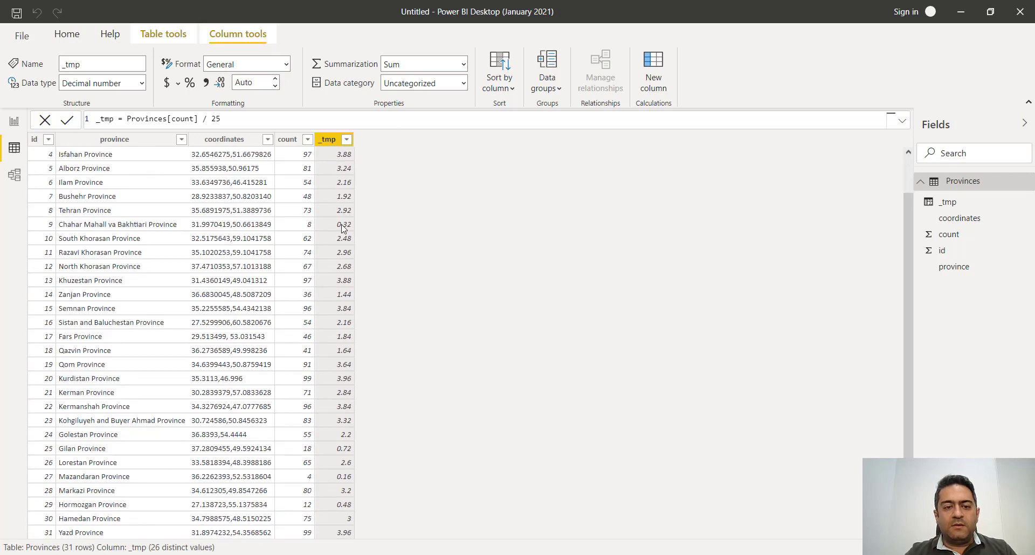
scroll(341, 228, up, 1)
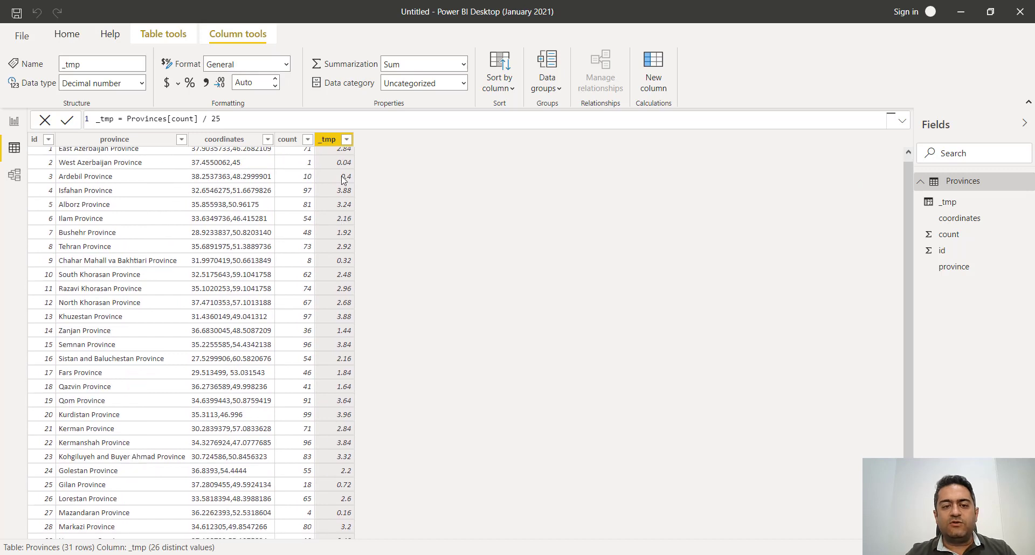
scroll(342, 227, down, 1)
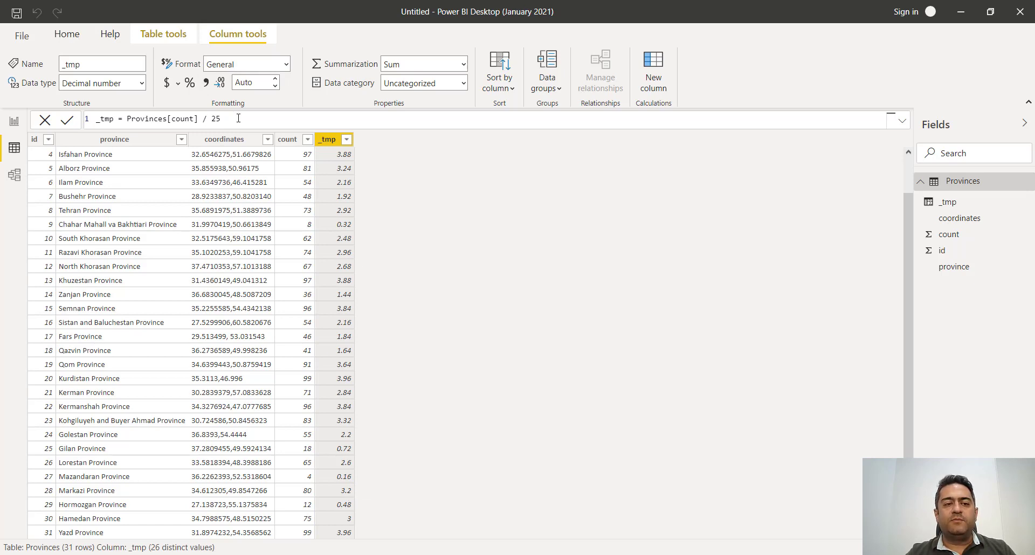
text())
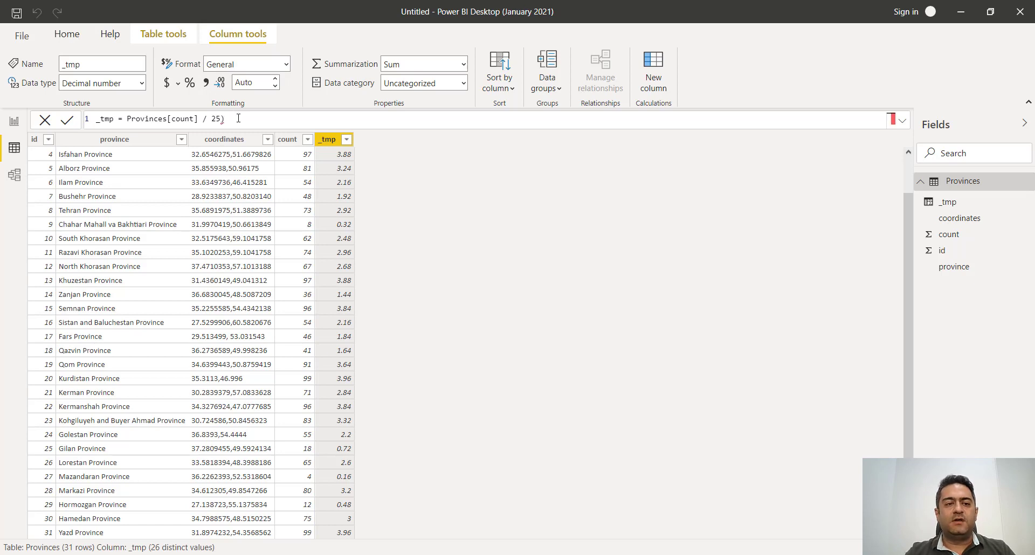
key(ctrl+Left)
key(ctrl+Left)
key(ctrl+Left)
key(ctrl+Left)
key(ctrl+Left)
key(ctrl+Left)
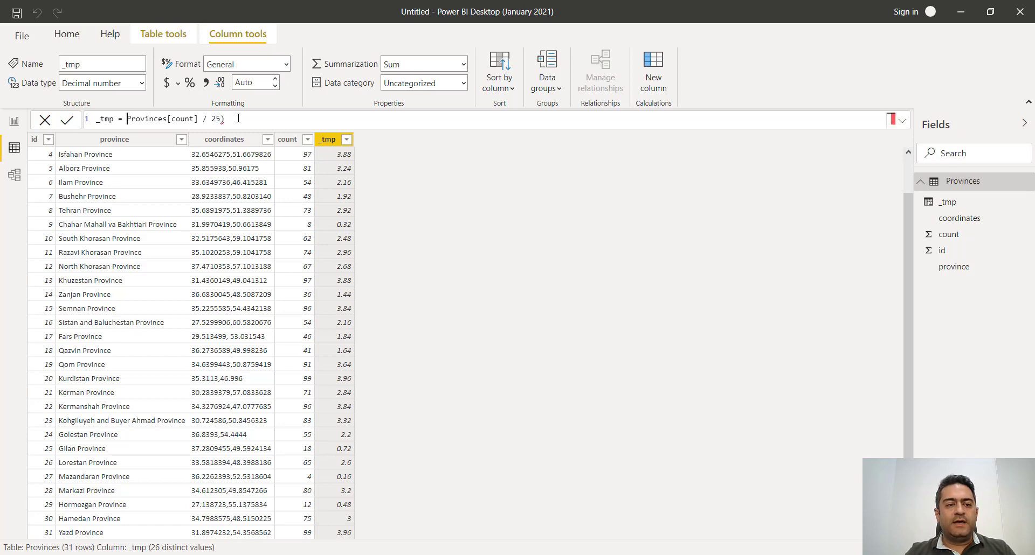
text(()
key(Right)
key(Right)
key(Right)
key(Right)
key(Right)
key(Right)
key(Right)
key(Right)
key(Right)
key(Right)
key(Right)
key(Right)
key(Right)
key(Right)
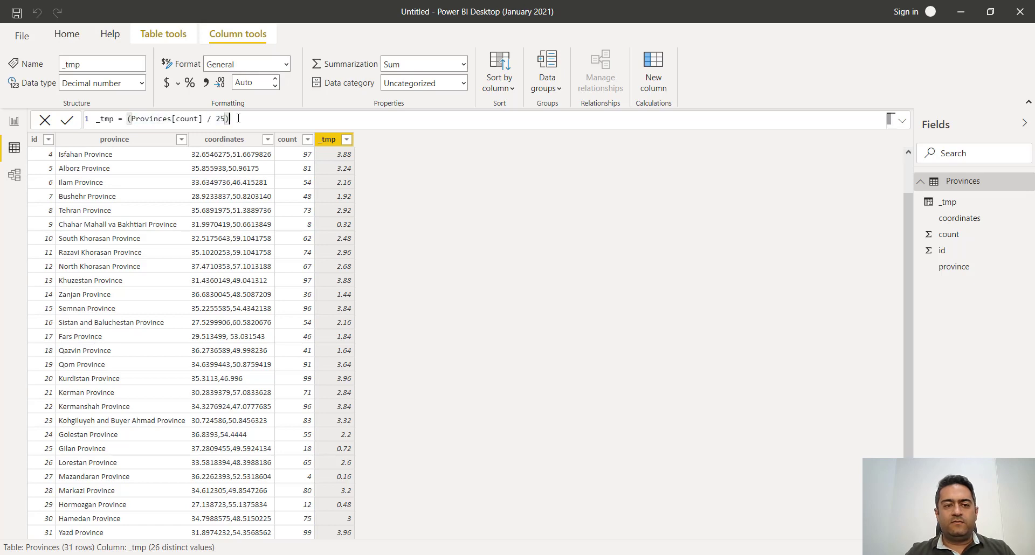
Add 1 to the parenthesised division in the _tmp formula and commit it
text(+)
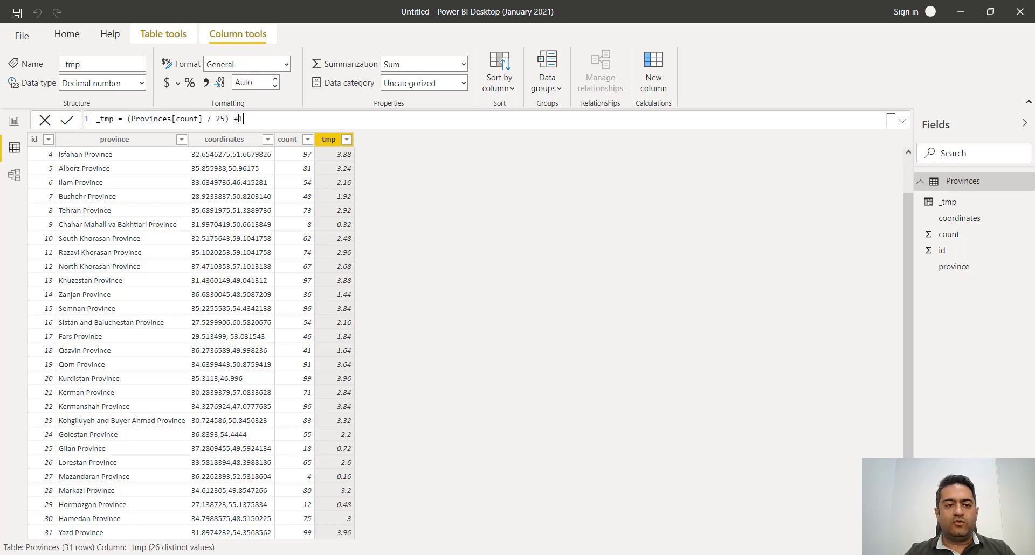
text( 1)
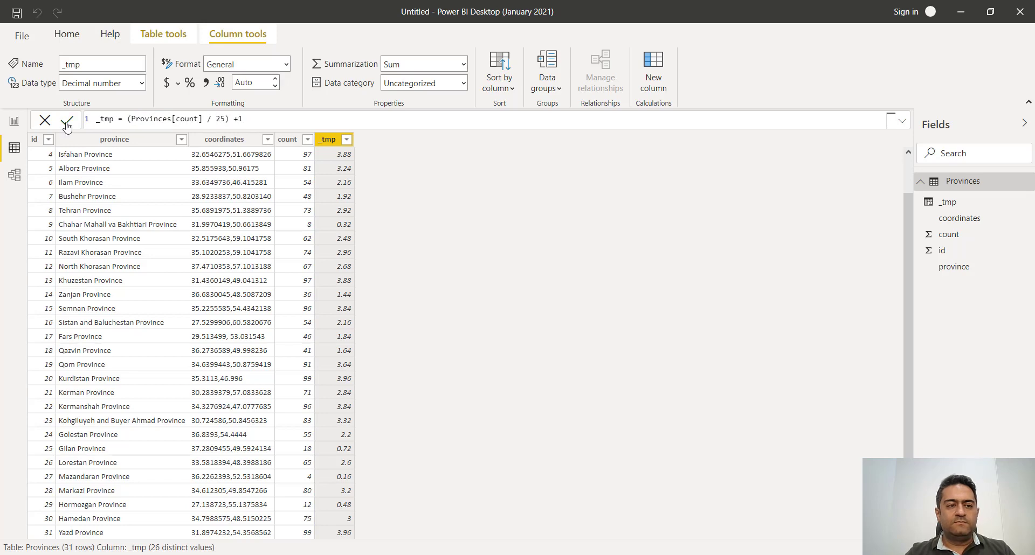
click(67, 122)
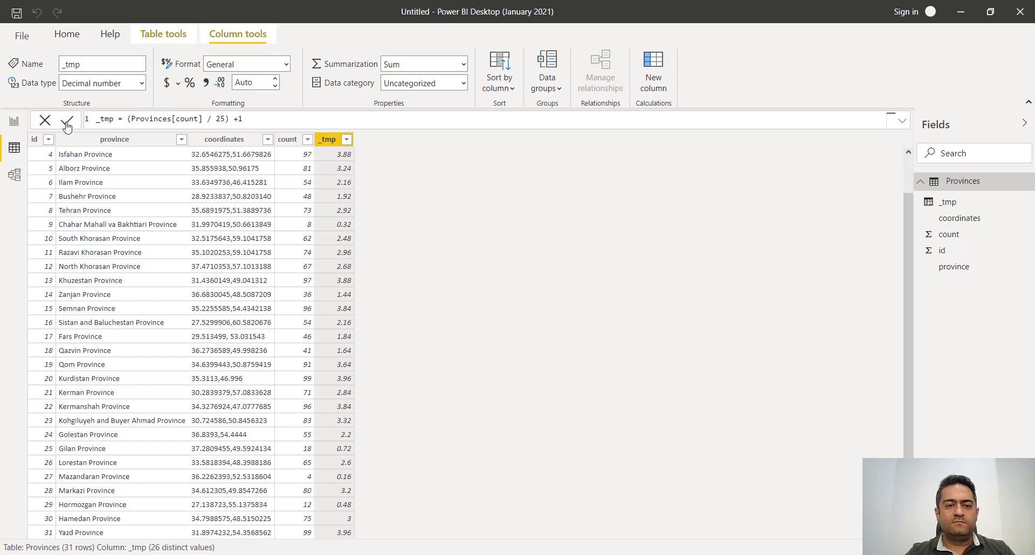
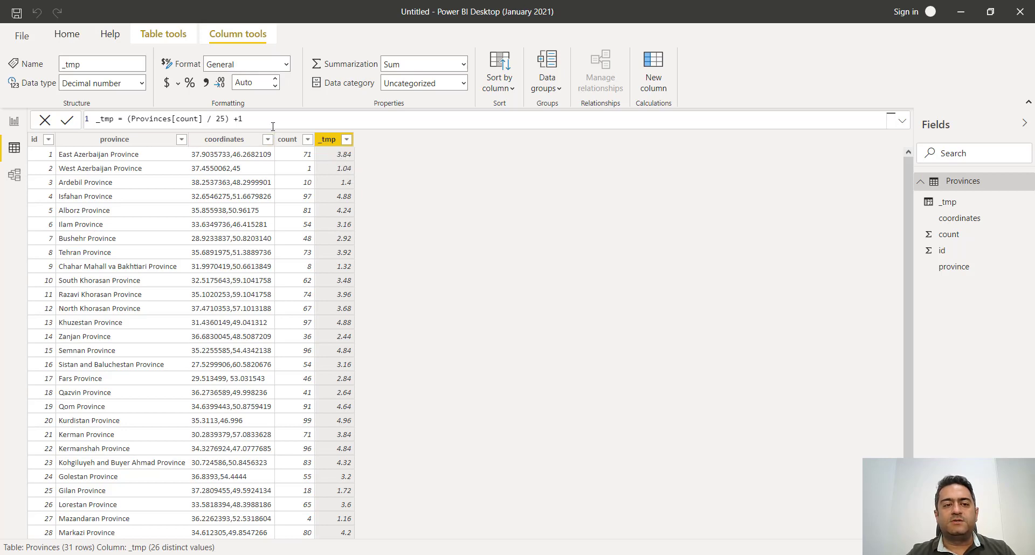
Wrap the whole _tmp expression in the int function, giving int((Provinces[count] / 25) +1), and commit it
click(130, 117)
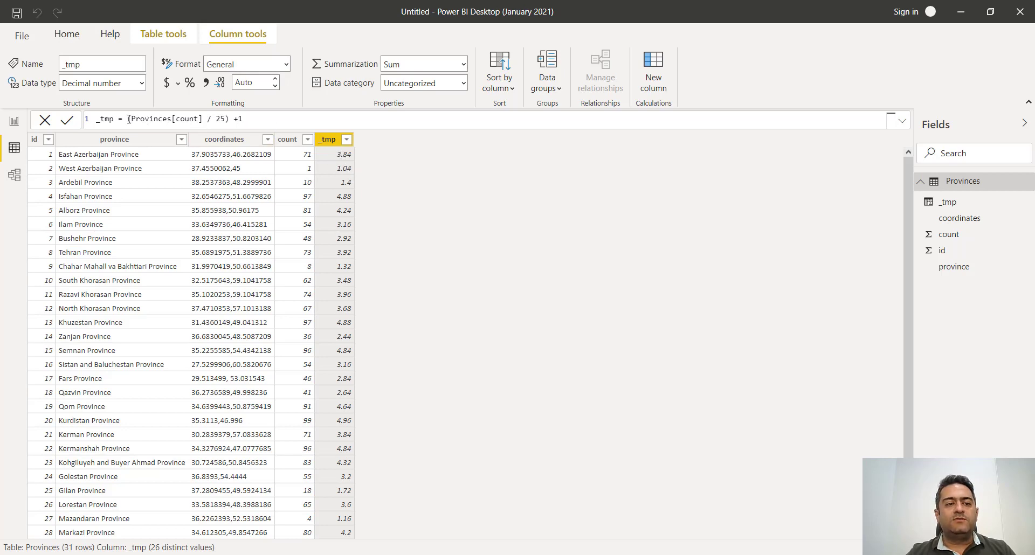
text(int)
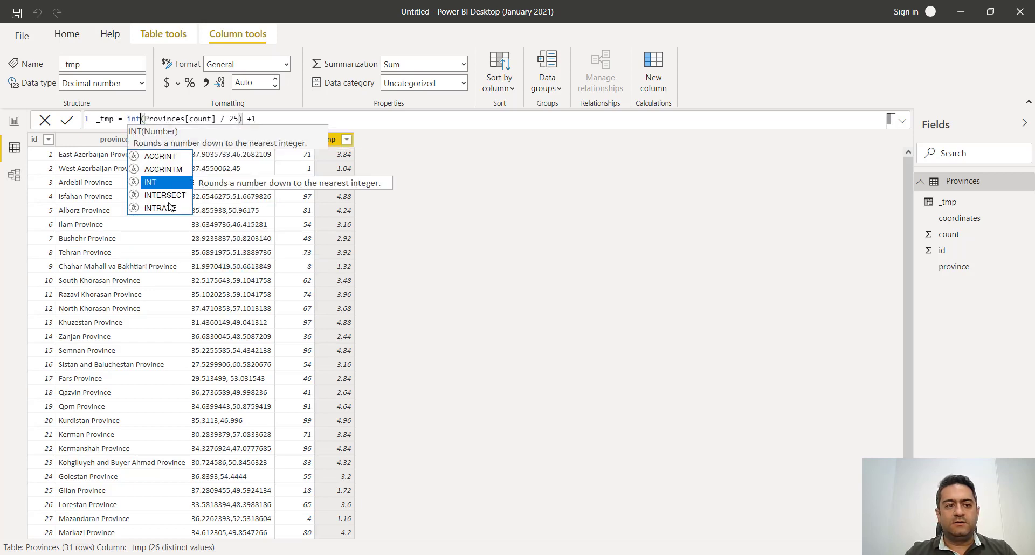
text(()
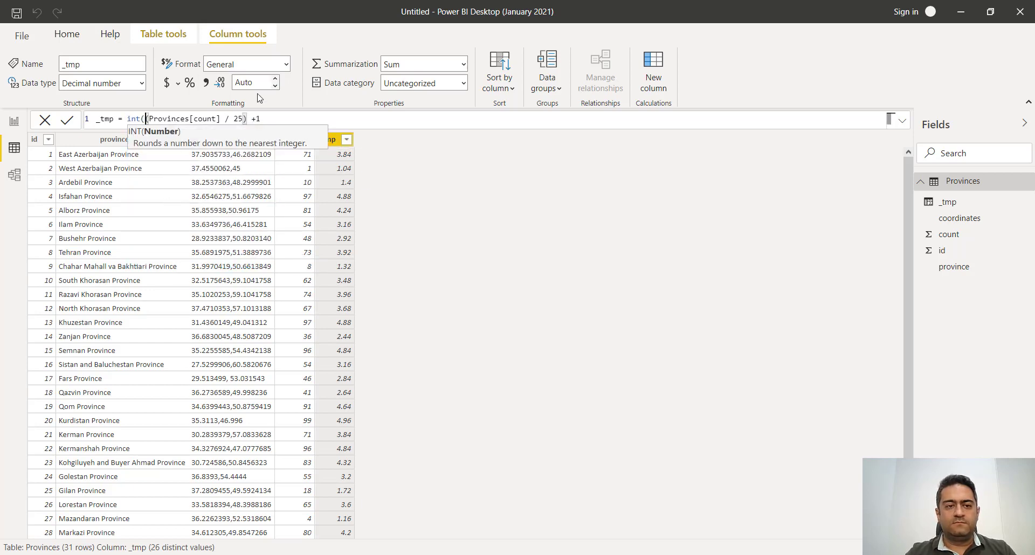
click(265, 119)
text())
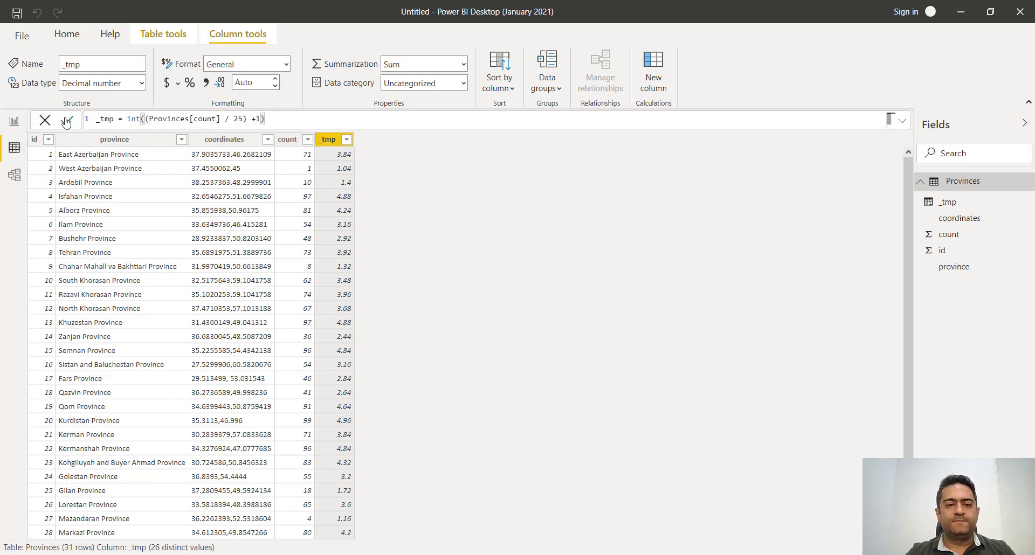
click(67, 120)
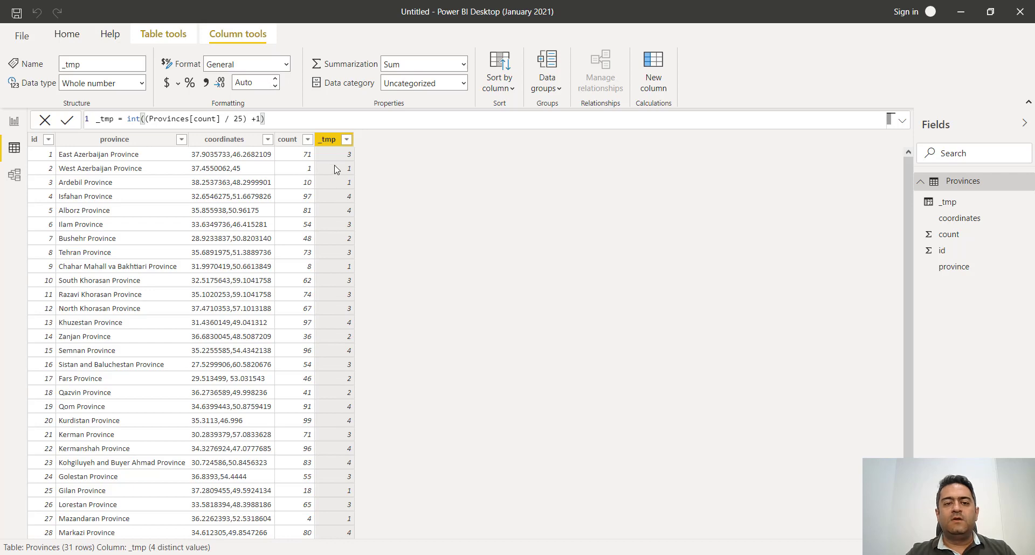
Wrap the int expression of the _tmp formula in a SWITCH function as its expression argument
scroll(340, 216, down, 1)
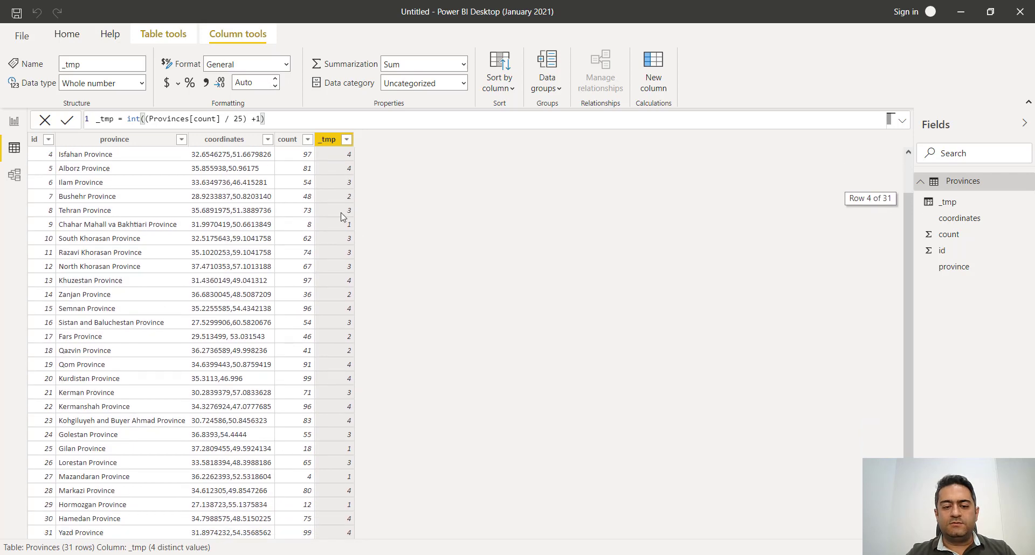
scroll(341, 217, up, 1)
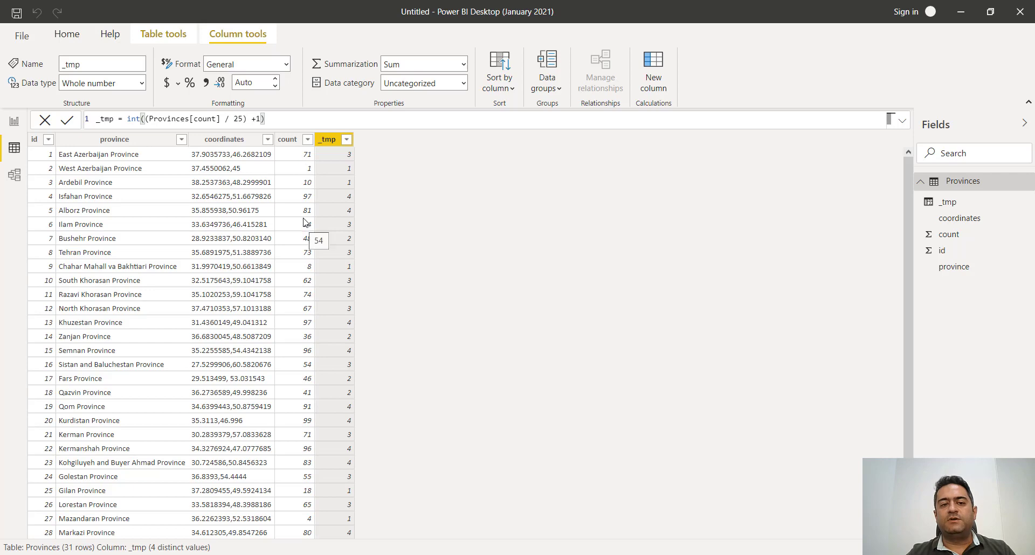
scroll(341, 156, down, 1)
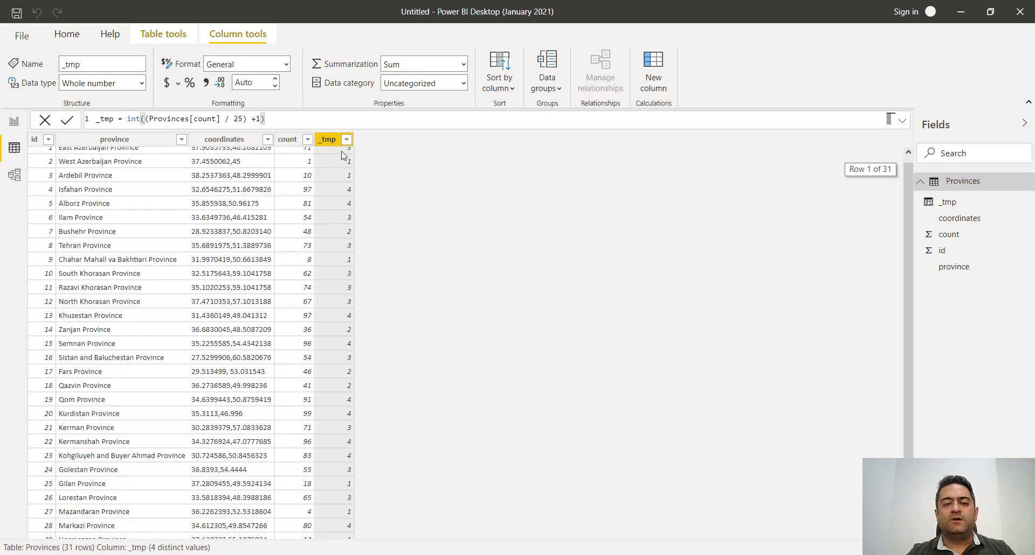
scroll(341, 155, up, 1)
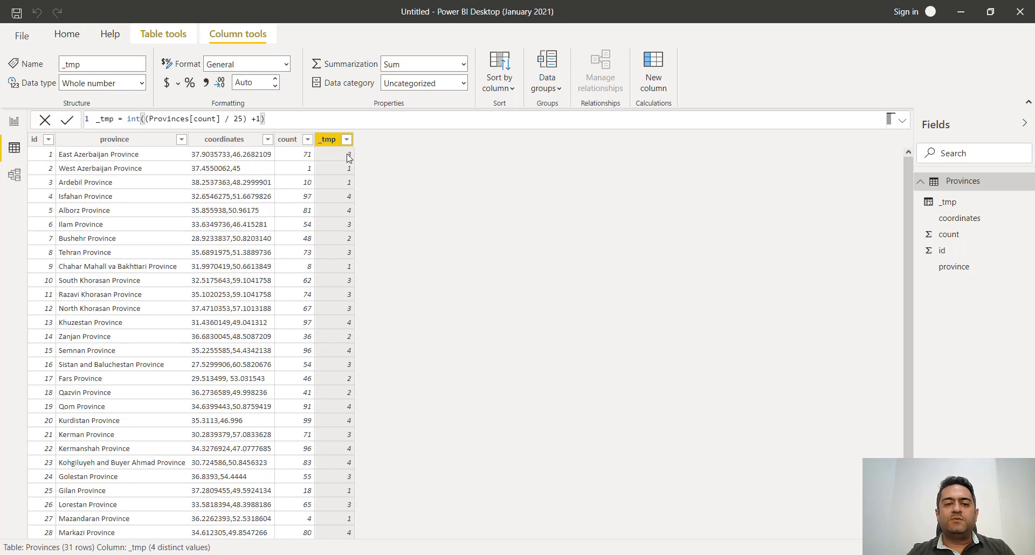
scroll(345, 222, down, 3)
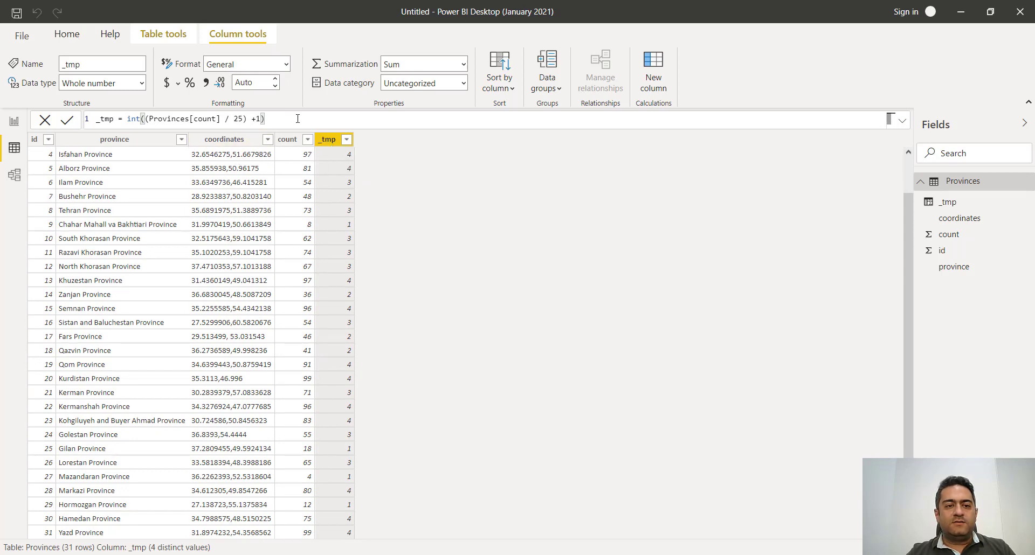
click(131, 119)
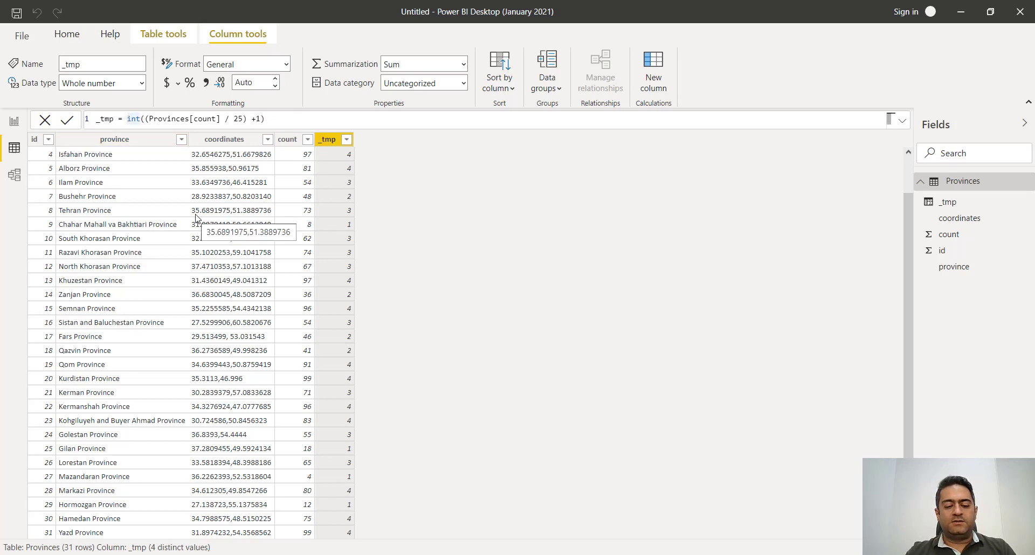
text(swi)
key(Tab)
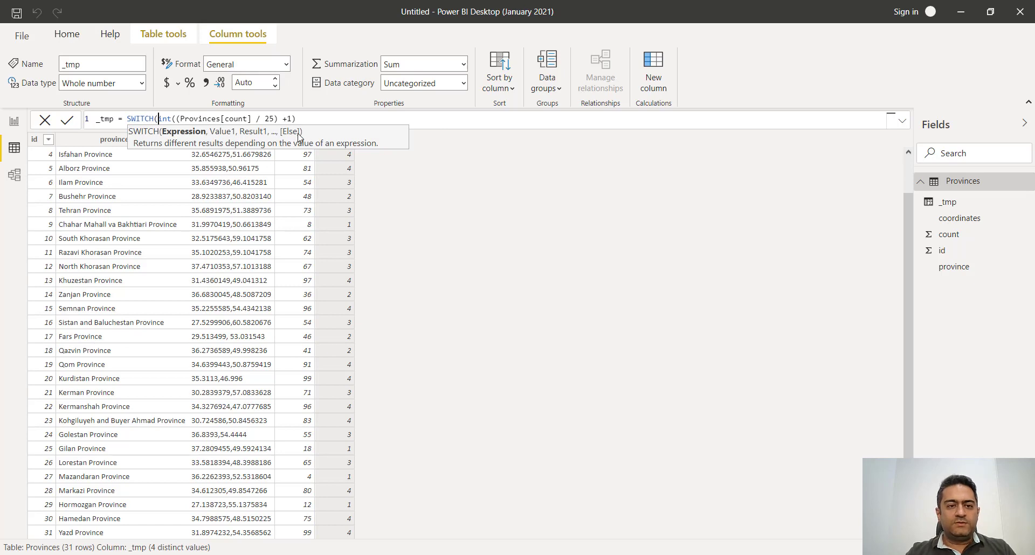
click(312, 118)
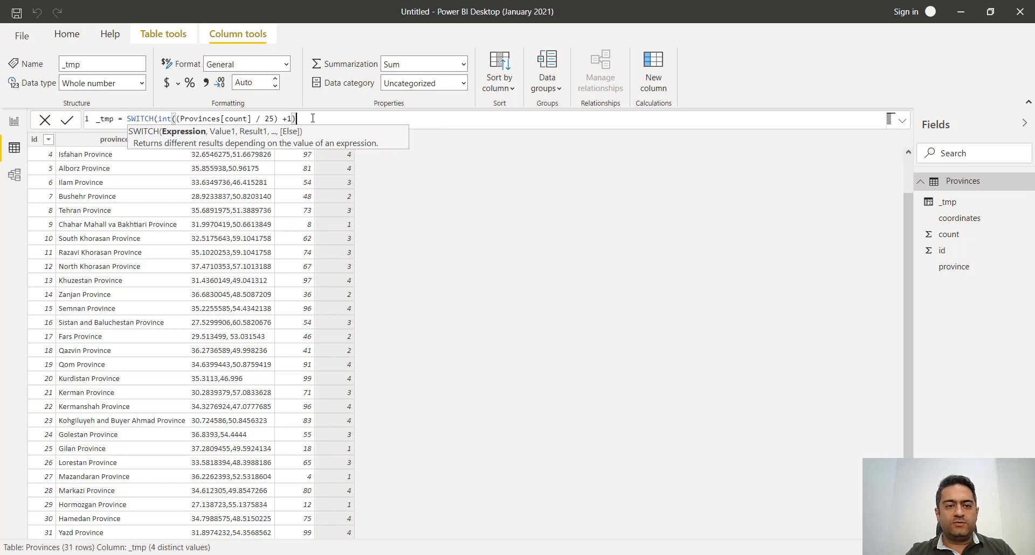
text(,)
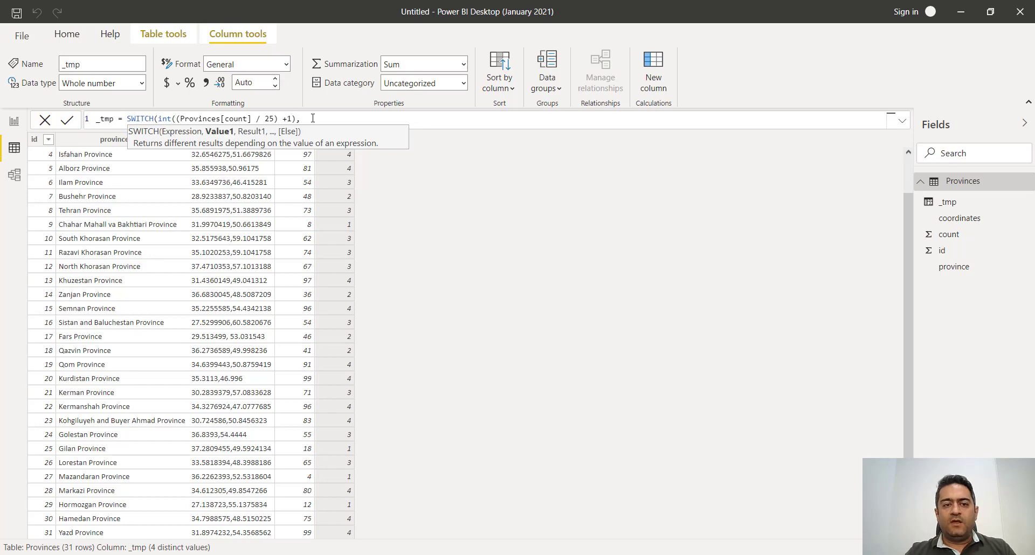
Add the first two SWITCH pairs to the _tmp formula: 1 returns "Green" and 2 returns "Yellow"
text(1,)
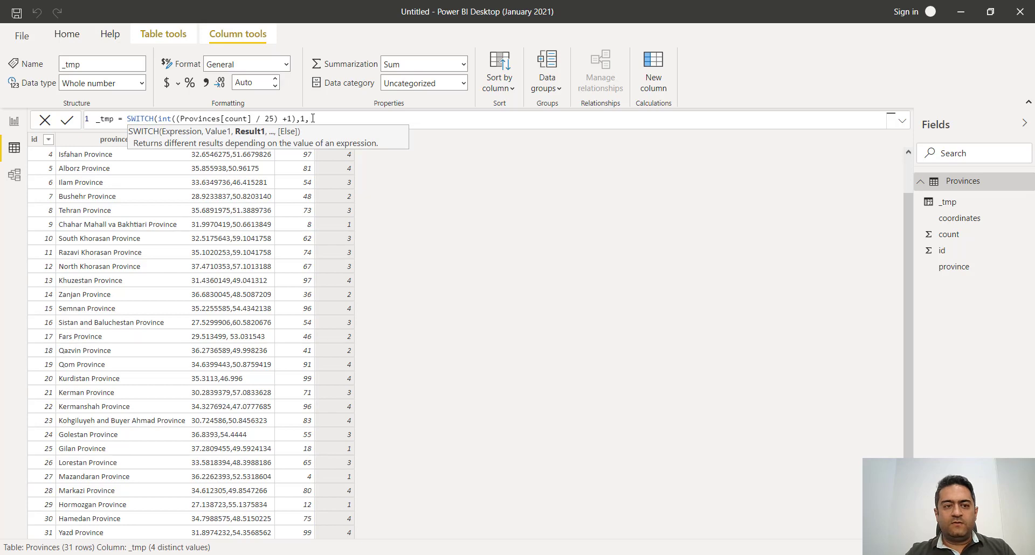
text(")
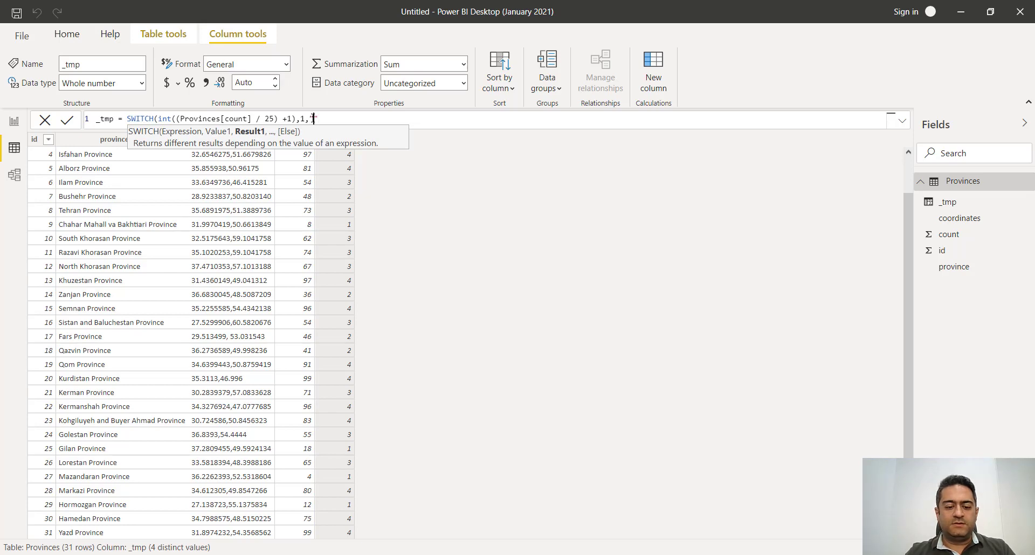
text(Green)
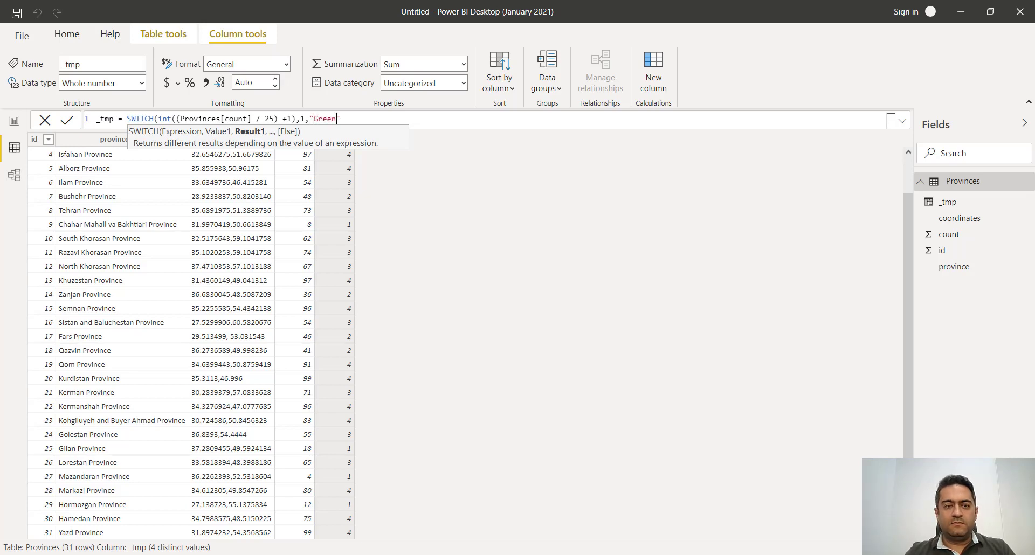
text(",)
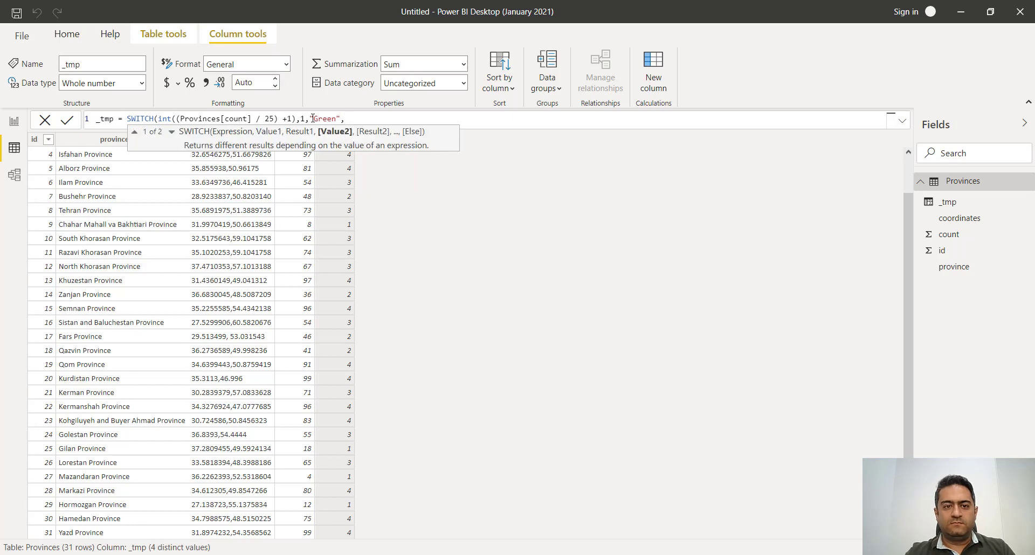
text(2,"")
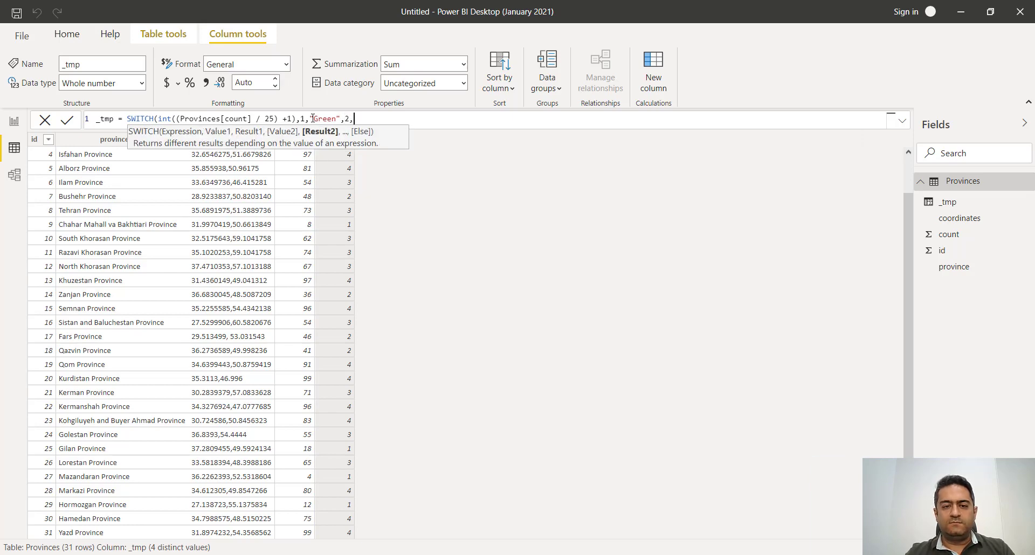
text(Yellow)
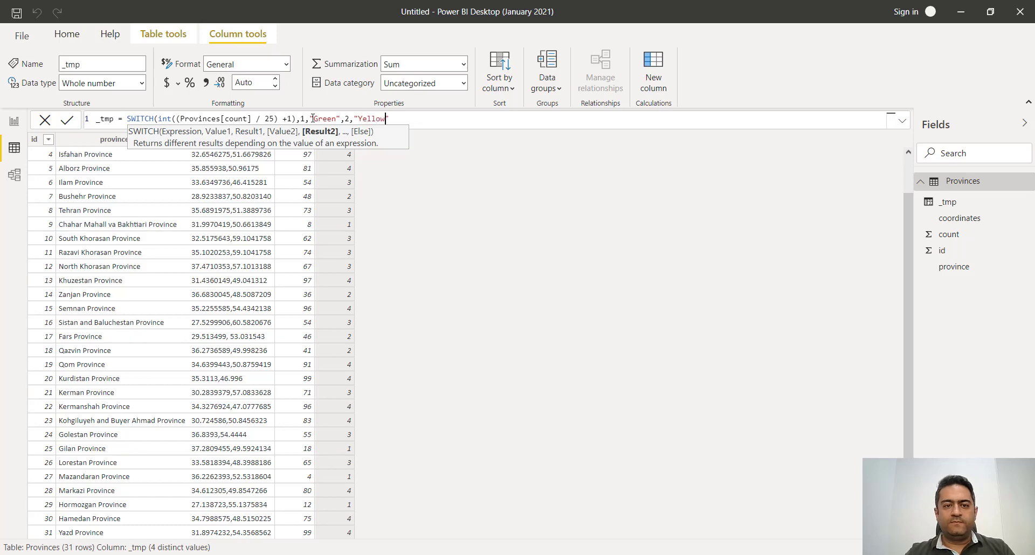
key(Right)
text(,)
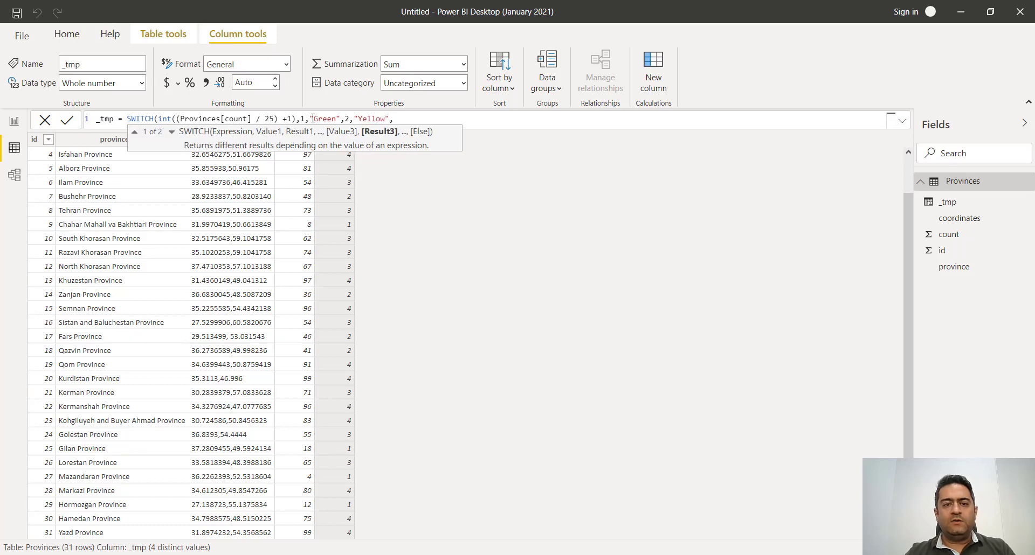
Add two more SWITCH pairs to the _tmp formula: 3 returns "Orange" and 4 returns "Red"
text(3)
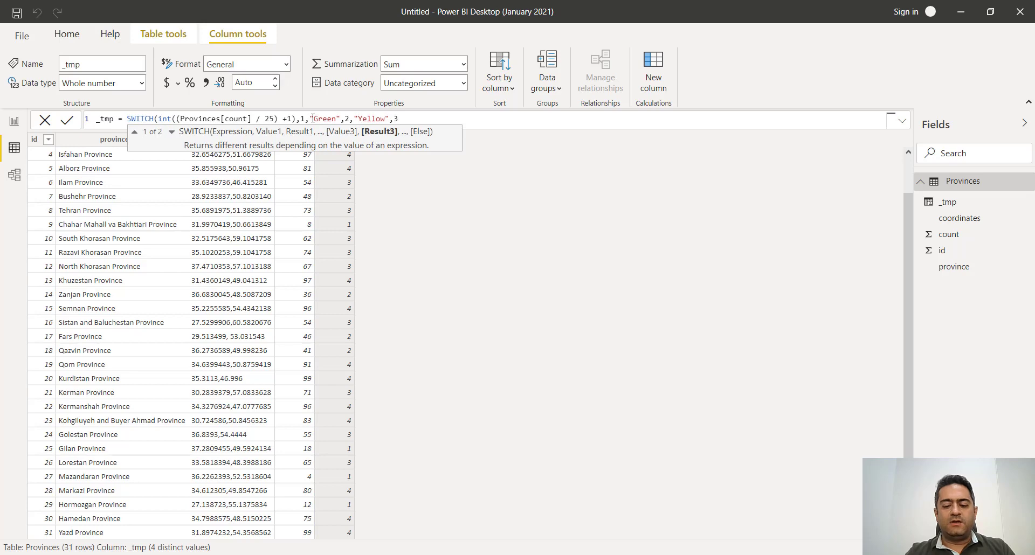
text(,)
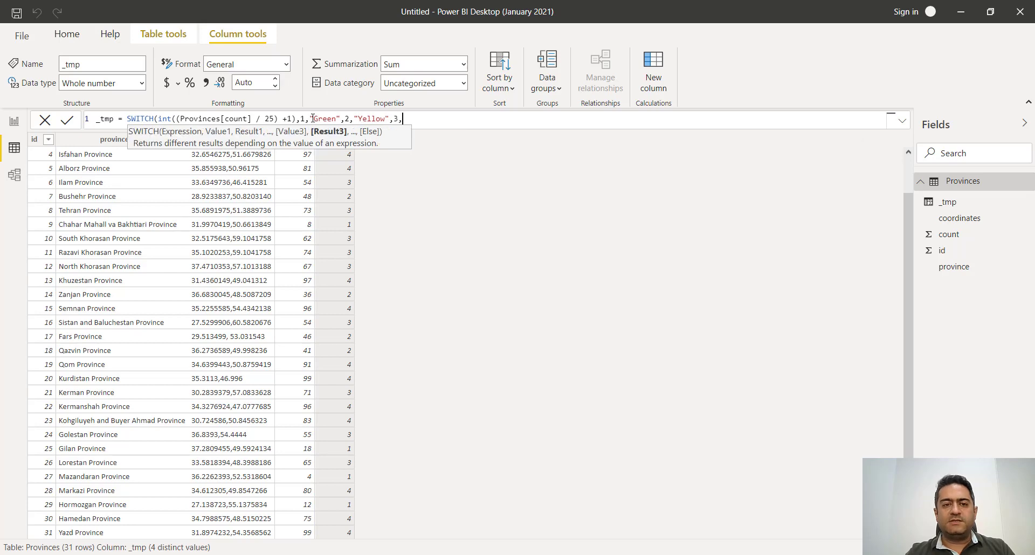
text("")
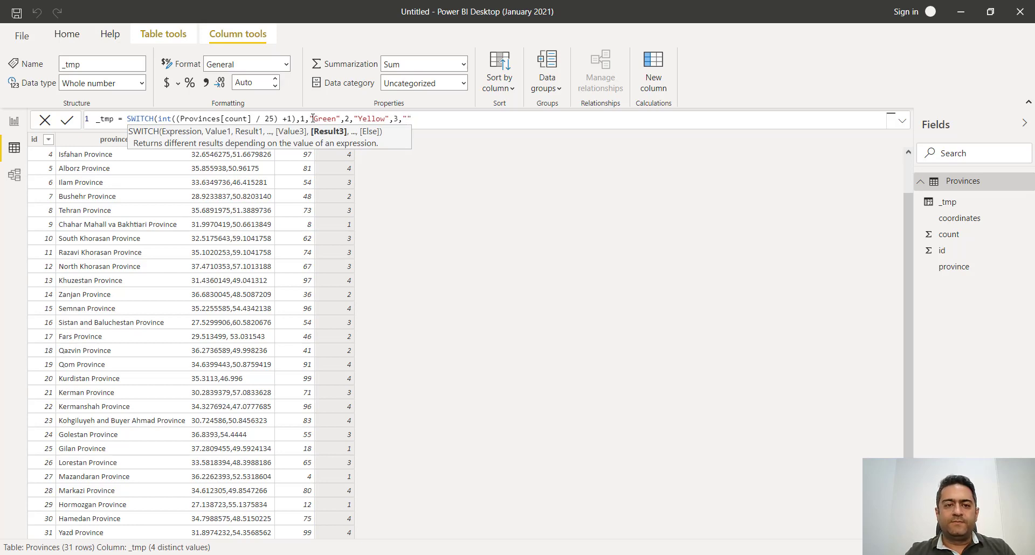
text(Orange)
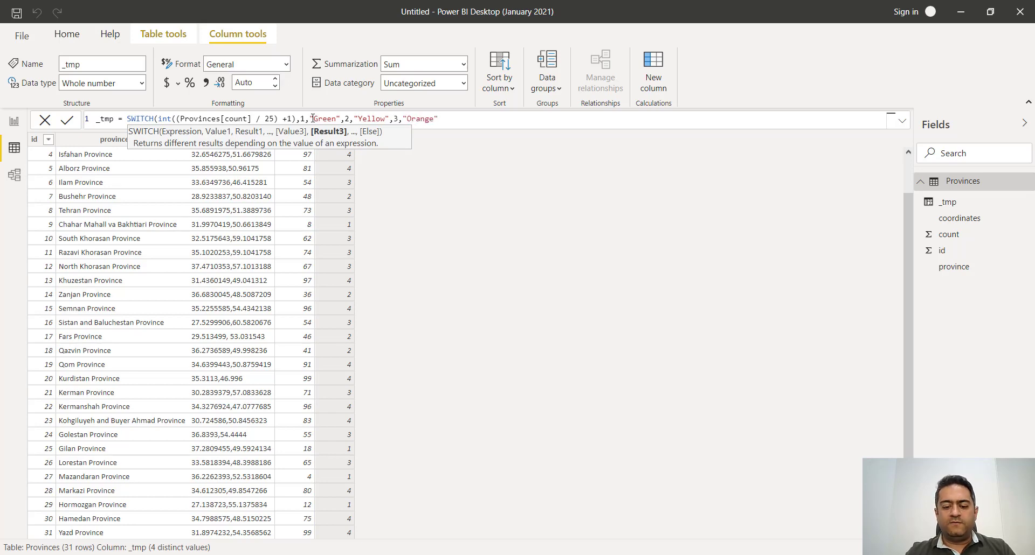
text(",4)
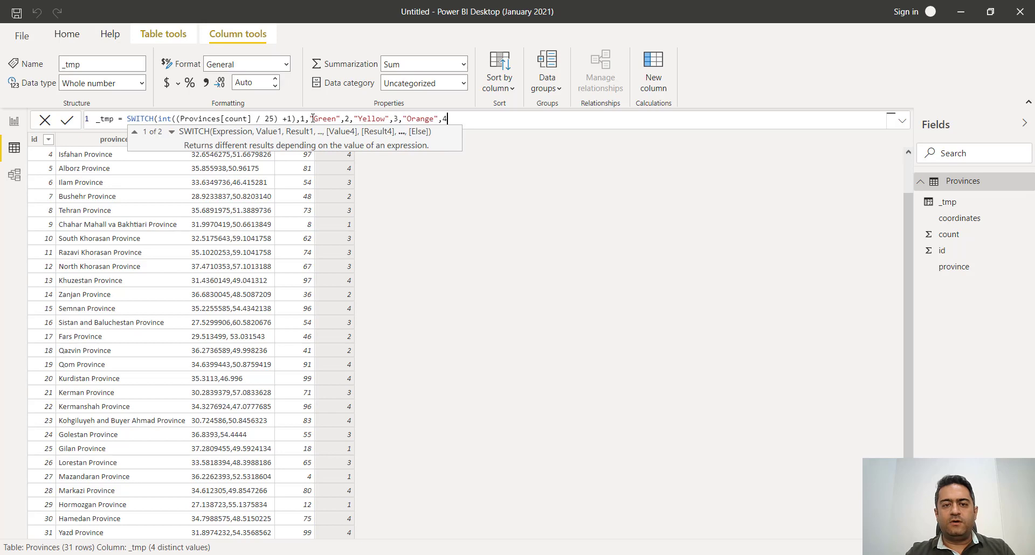
text(,"Re)
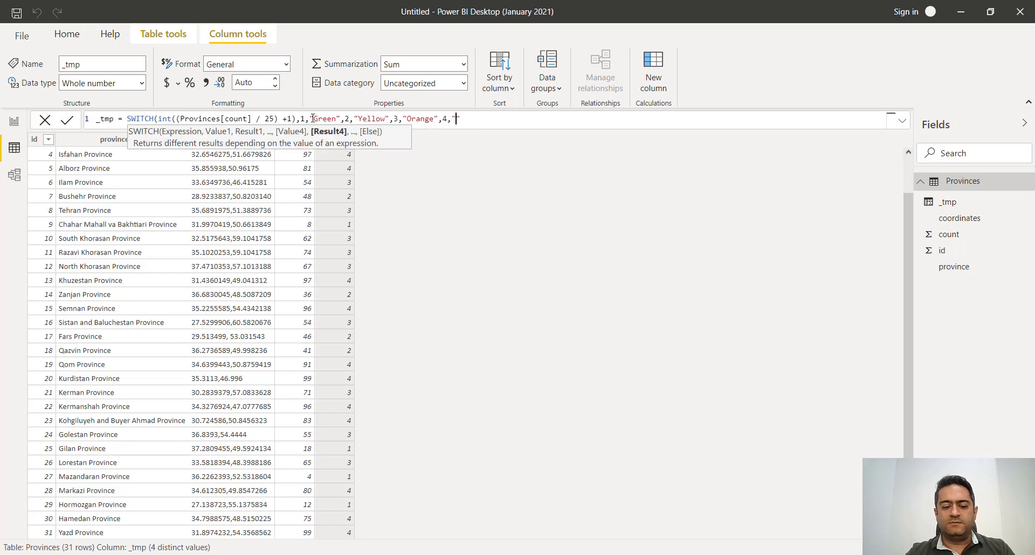
text(d",)
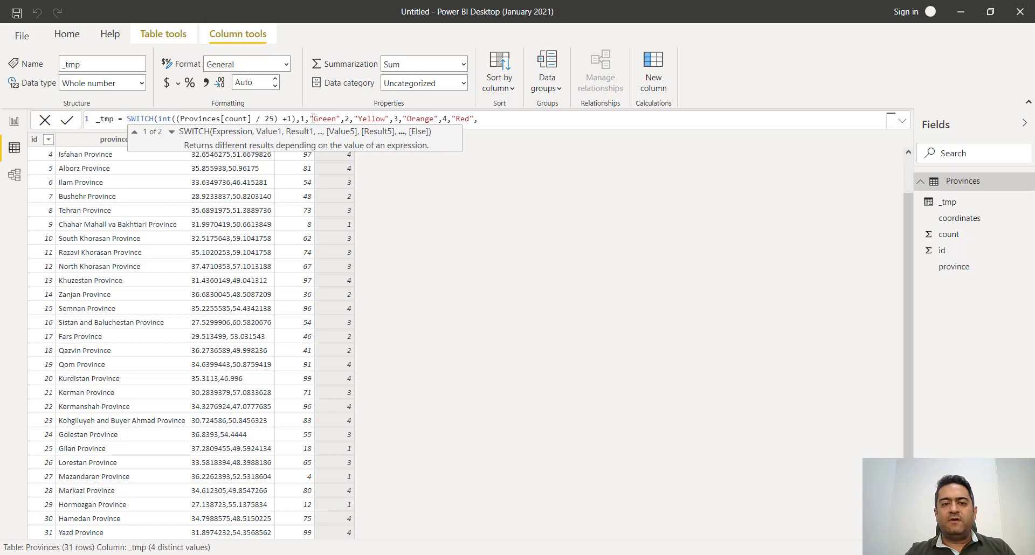
Set "Red" as the SWITCH else result, close the function and commit the _tmp formula
text("")
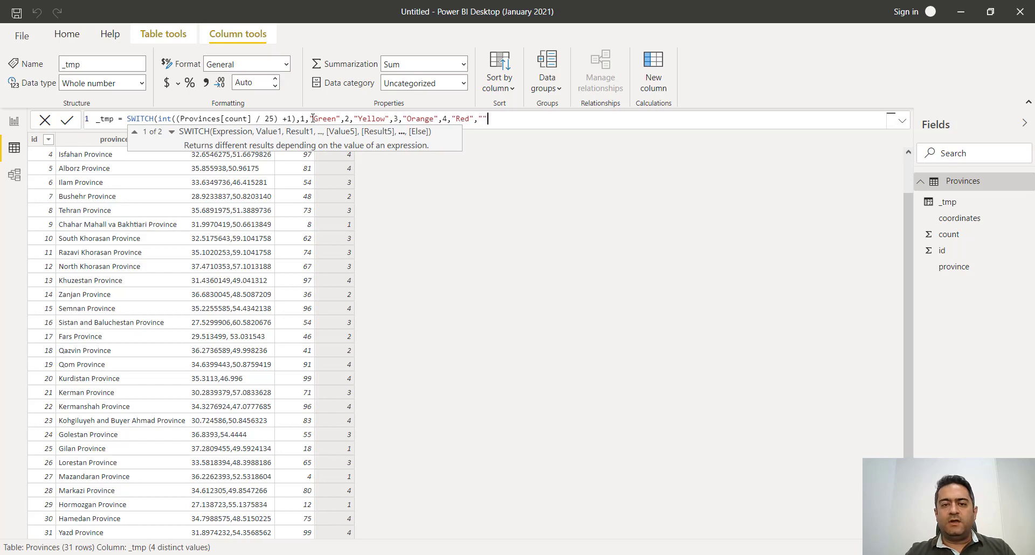
text())
key(Left)
key(Left)
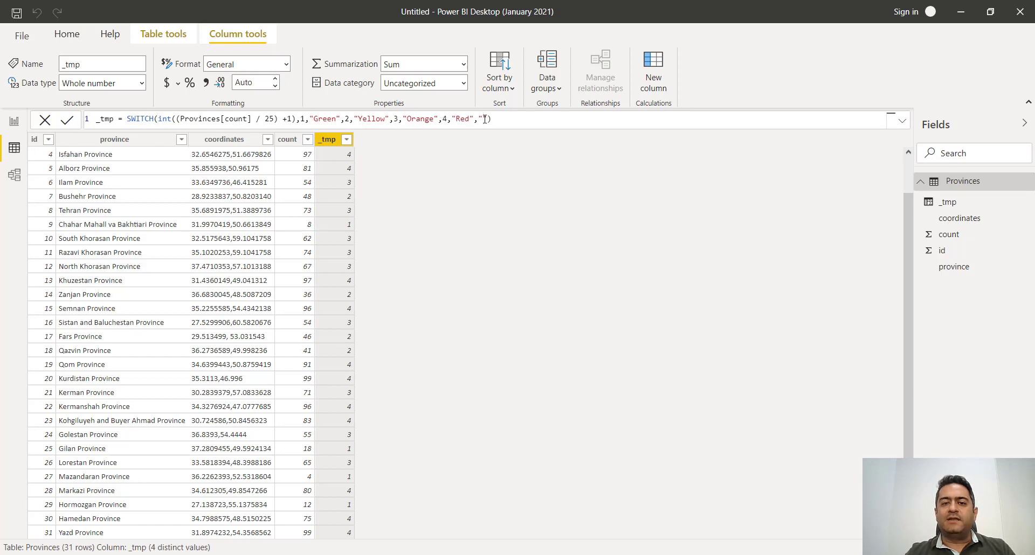
text(Res)
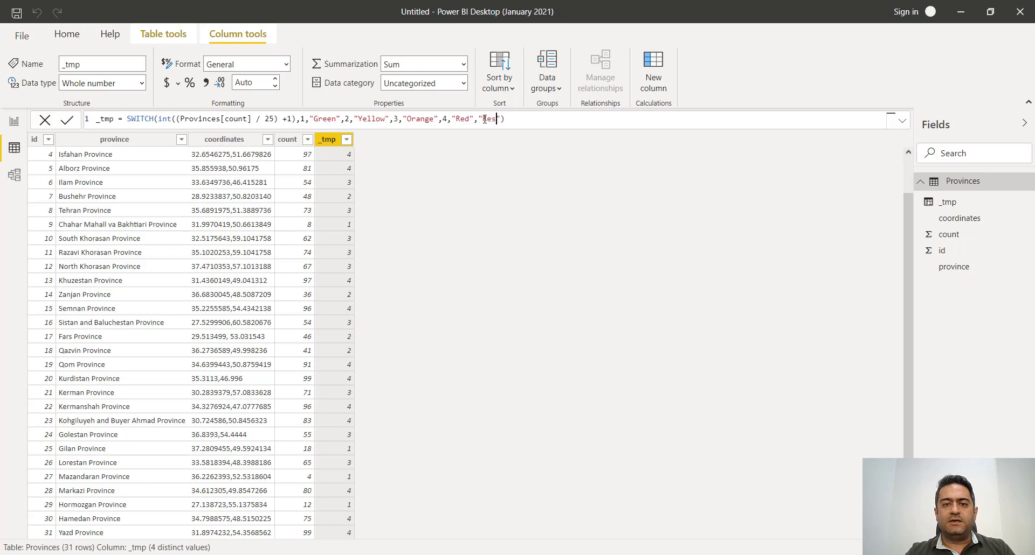
key(BackSpace)
text(d)
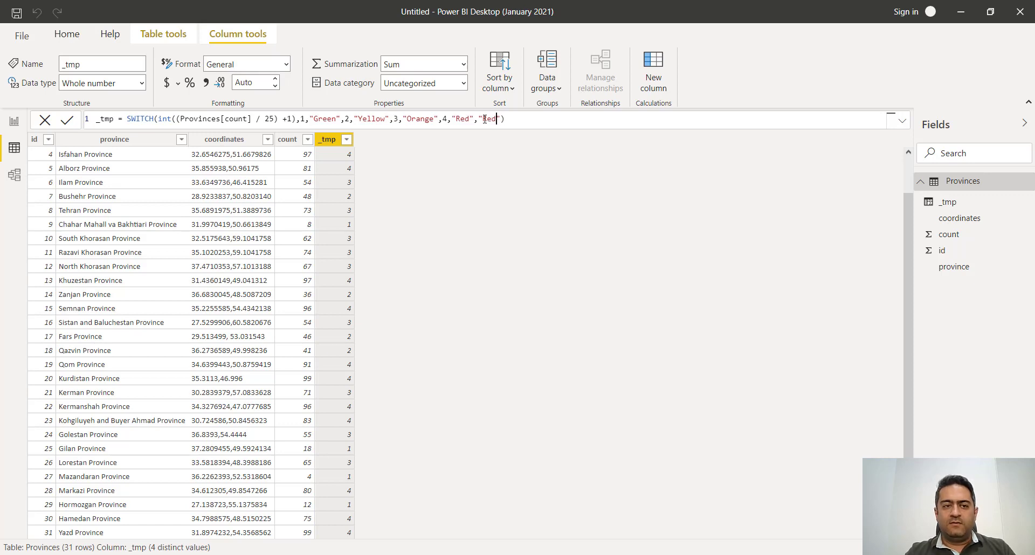
click(66, 123)
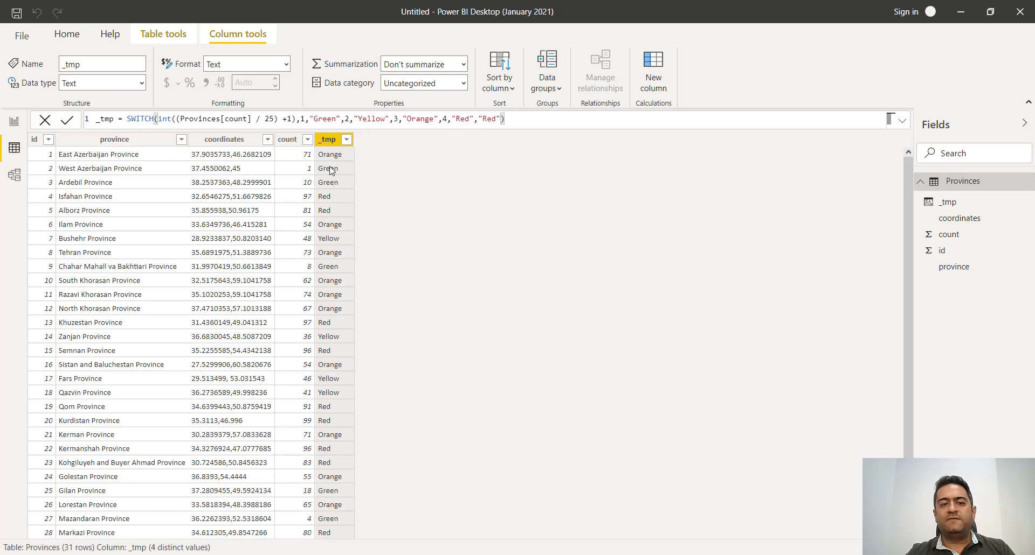
Create a pie chart on the report's Page 1 with the _tmp field as its legend
scroll(326, 164, down, 1)
scroll(318, 158, up, 1)
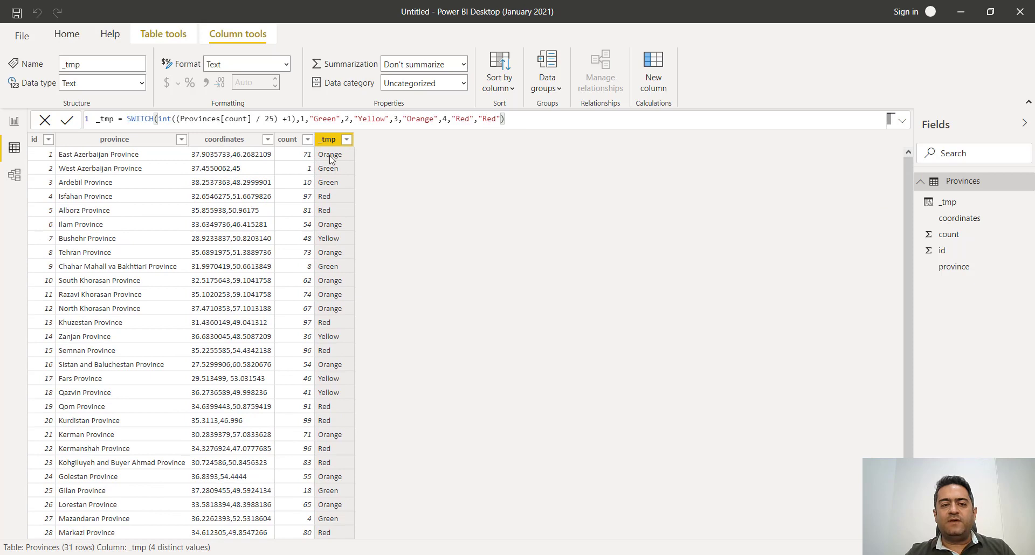
scroll(332, 159, down, 1)
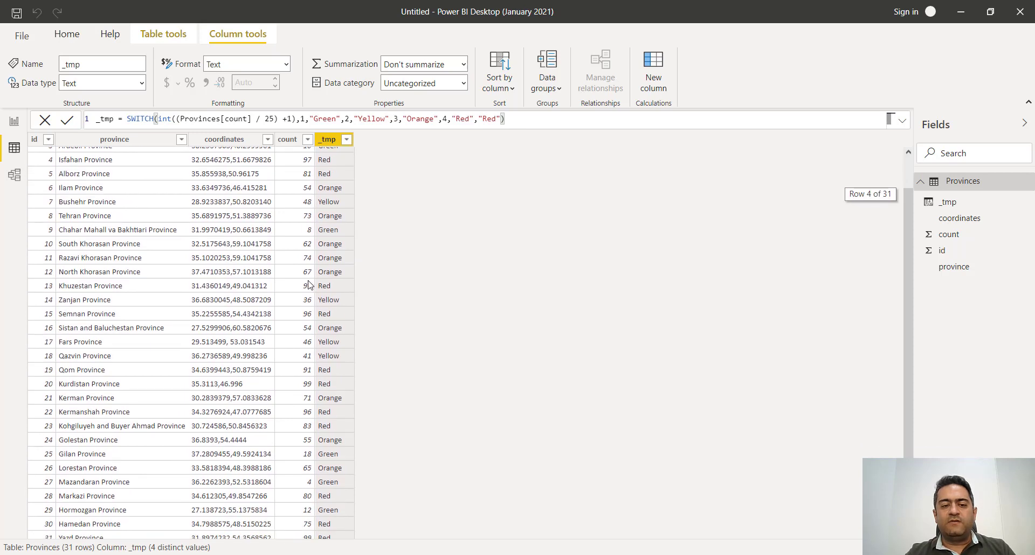
scroll(326, 291, down, 1)
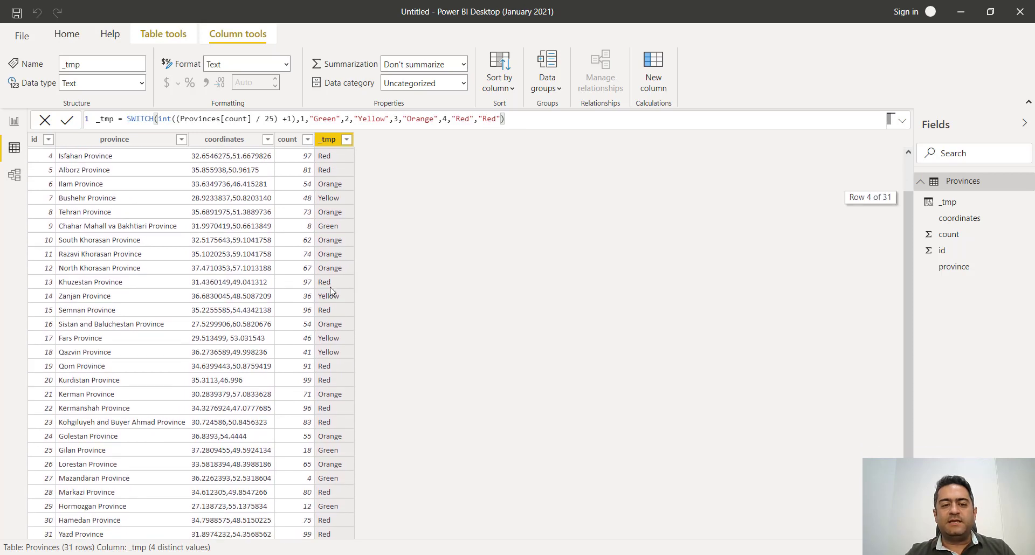
scroll(330, 291, up, 2)
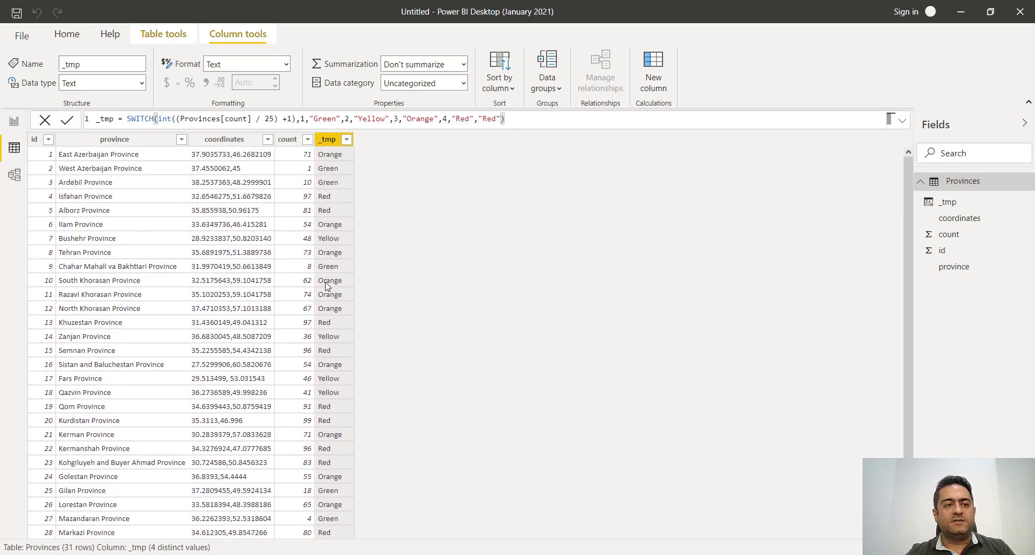
click(14, 123)
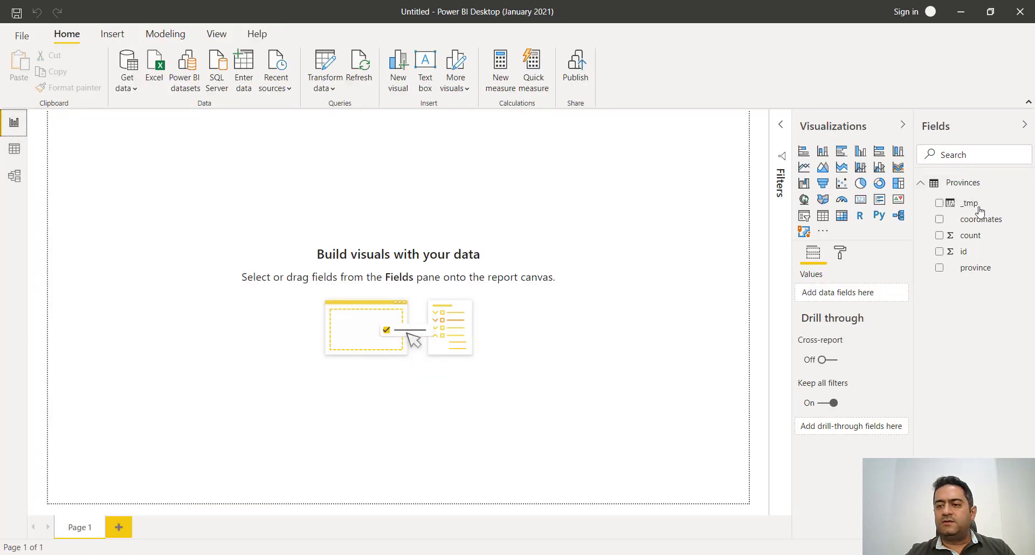
click(861, 188)
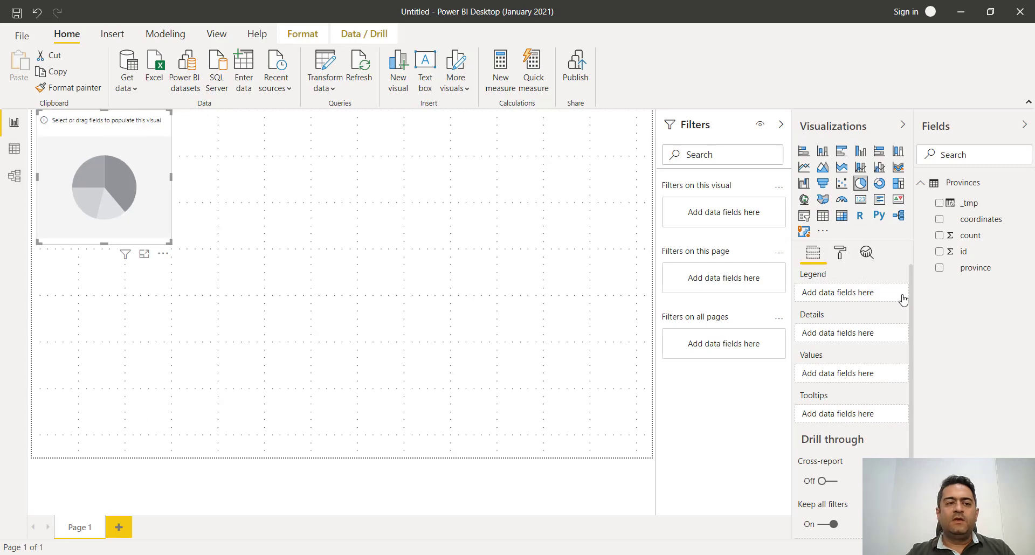
drag(947, 242, 861, 300)
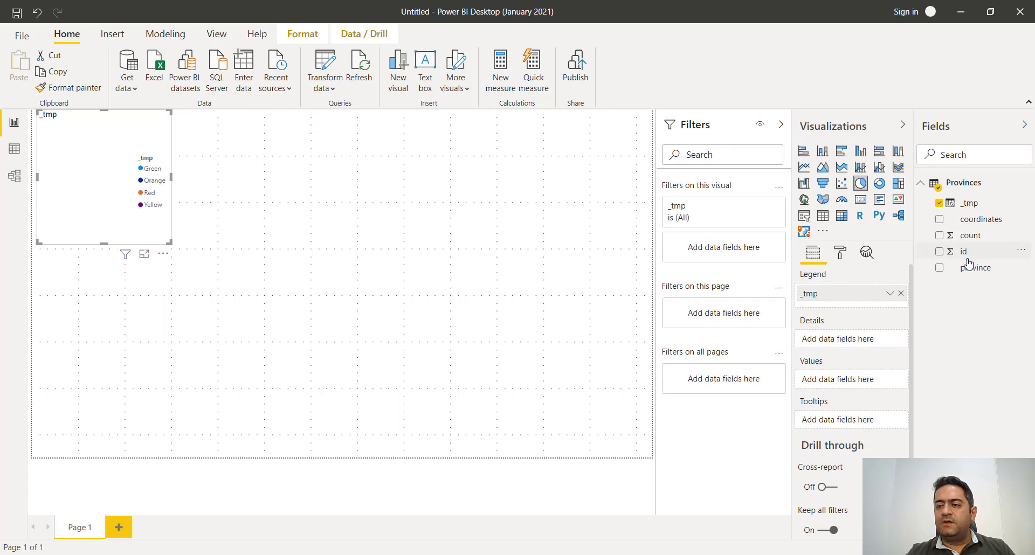
Use the count of province as the pie chart's values and enlarge the chart down the page
drag(968, 270, 836, 379)
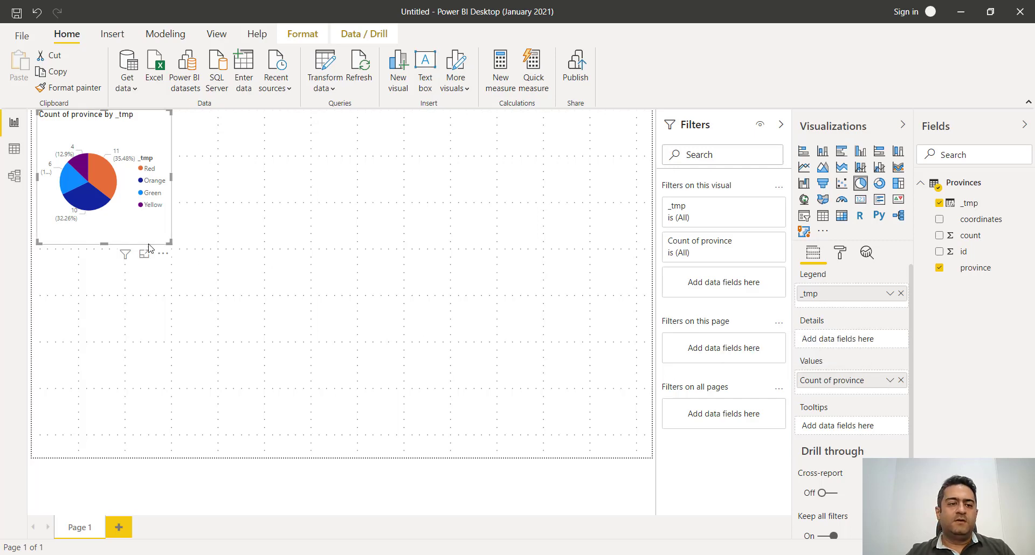
drag(169, 243, 250, 389)
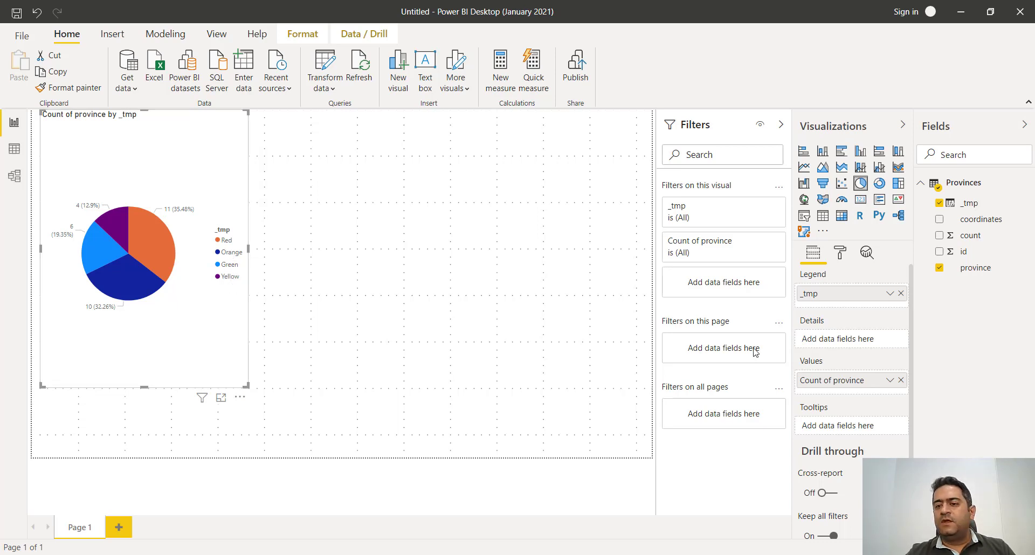
Set the pie chart's data color for the Red group to the dark red theme shade #a1343c
click(841, 254)
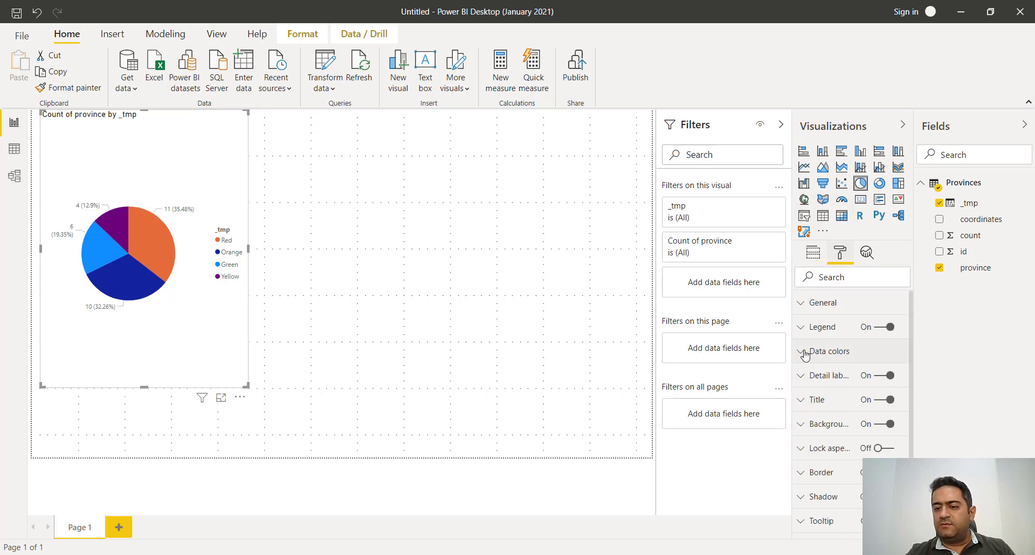
click(805, 353)
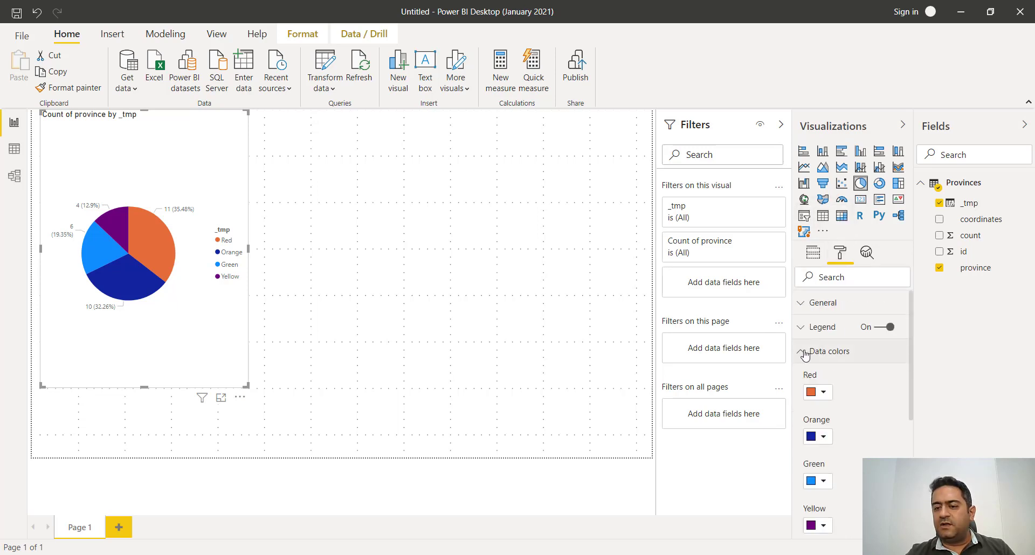
click(824, 395)
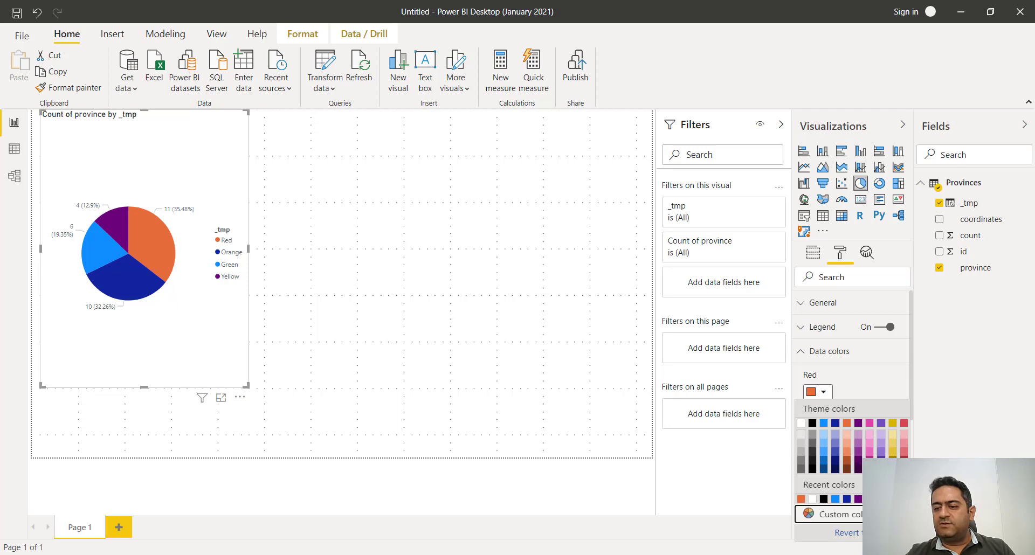
click(904, 462)
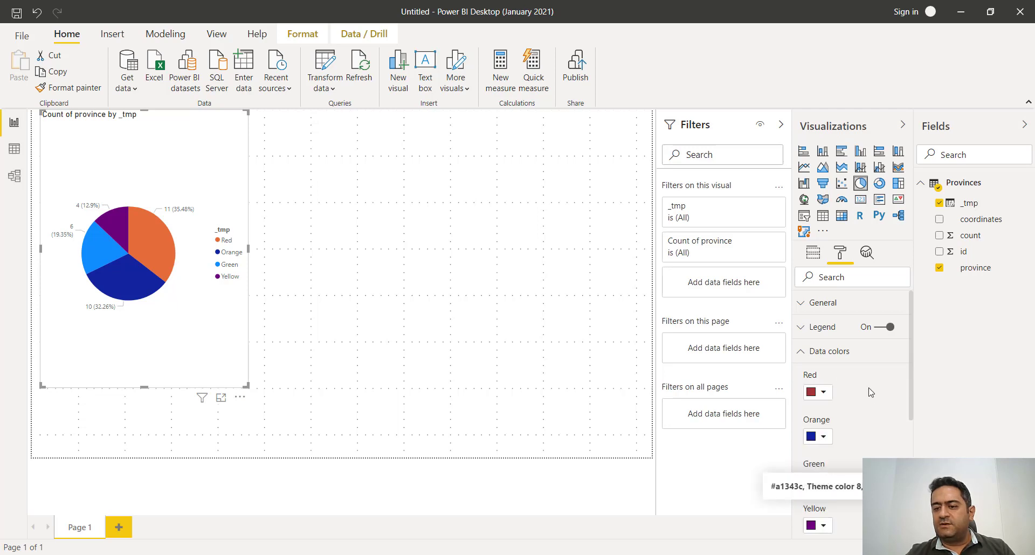
scroll(868, 383, down, 1)
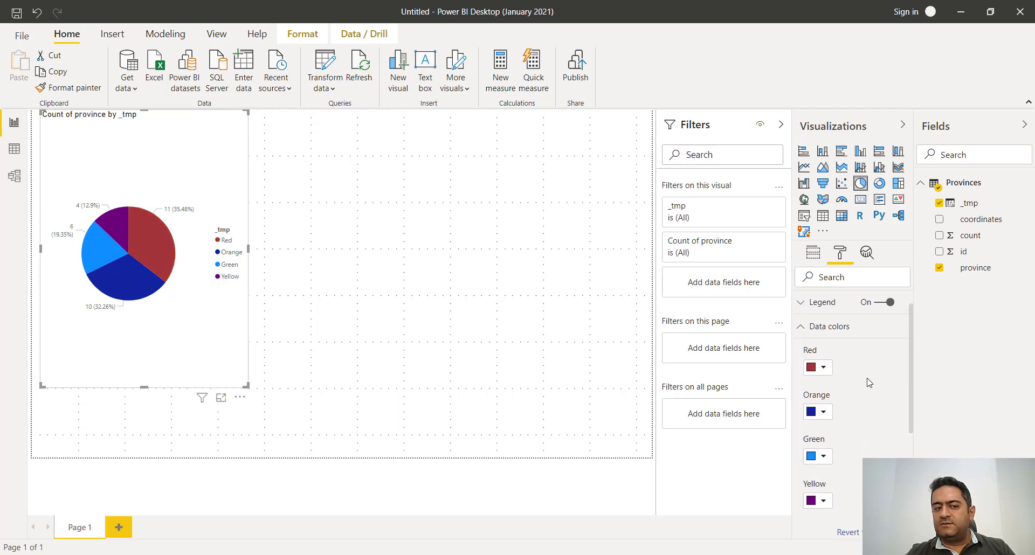
click(822, 356)
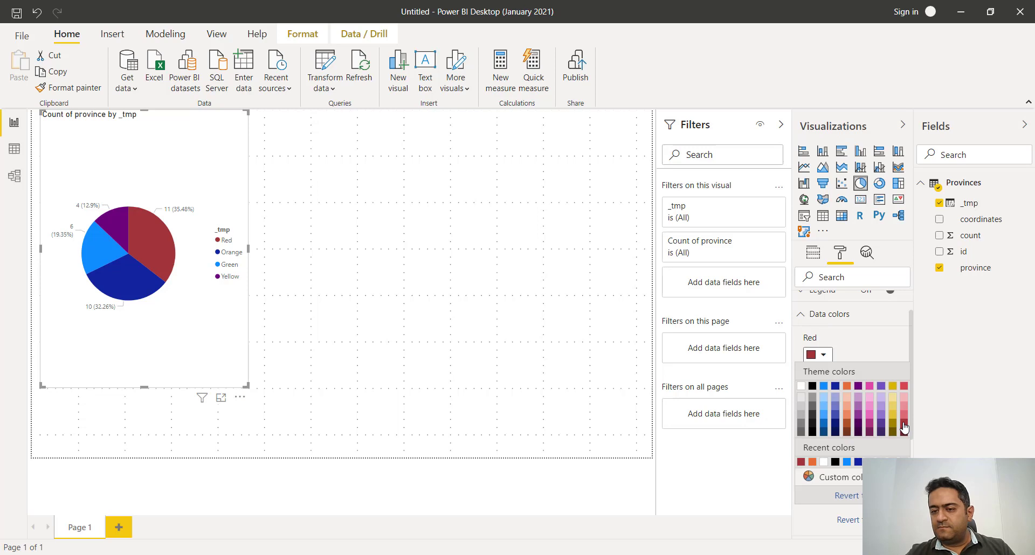
key(Escape)
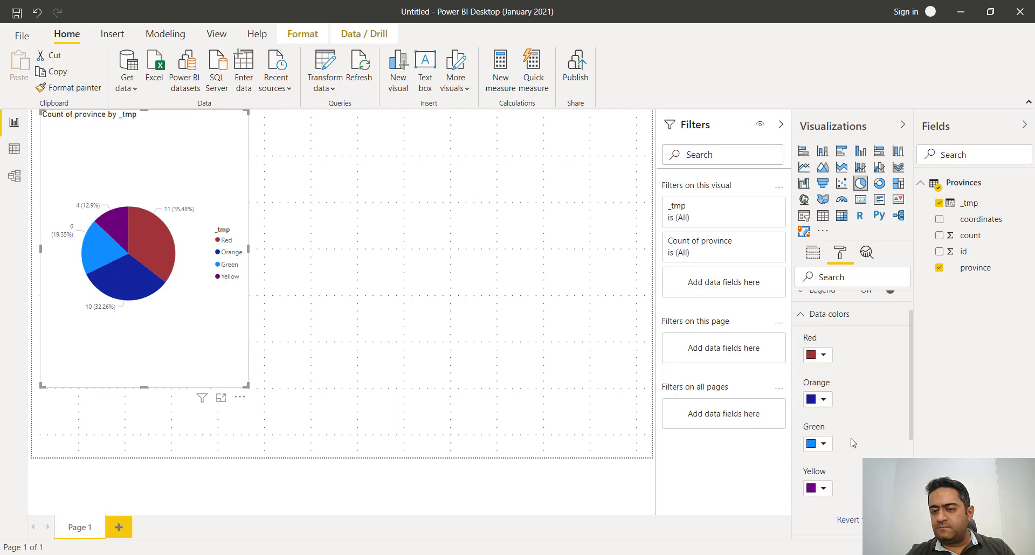
Set the pie chart's data colors to orange for the Orange group and a custom bright green for the Green group
click(825, 400)
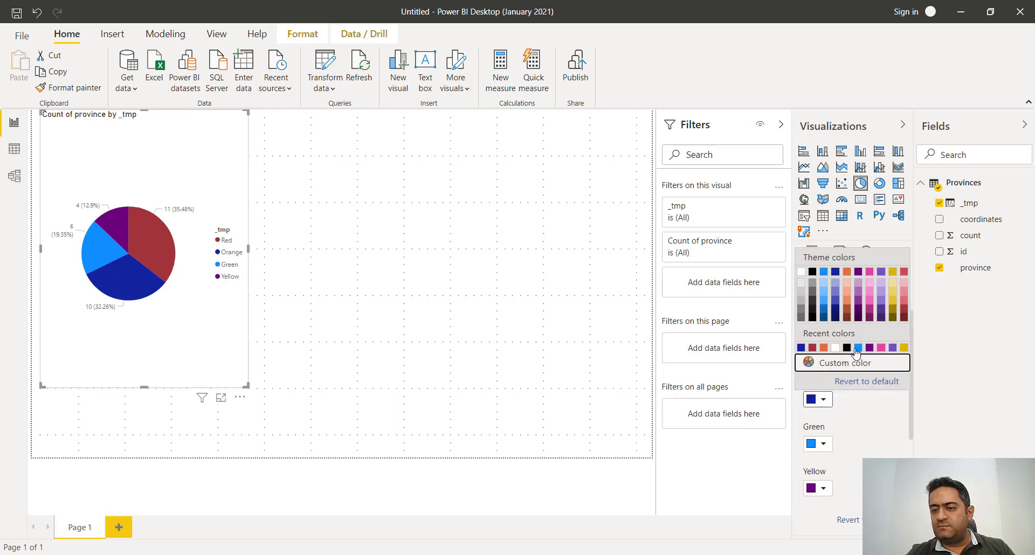
click(824, 348)
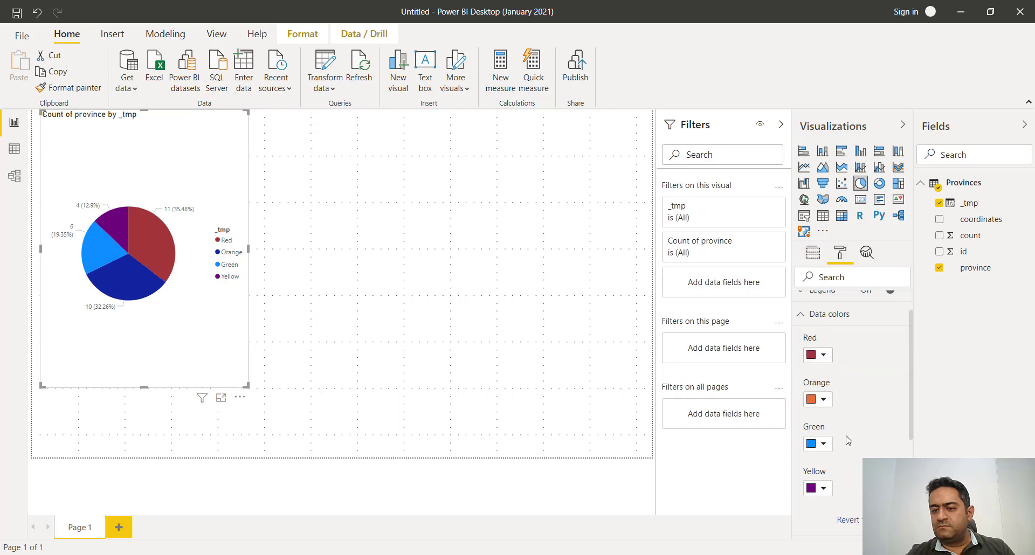
click(824, 444)
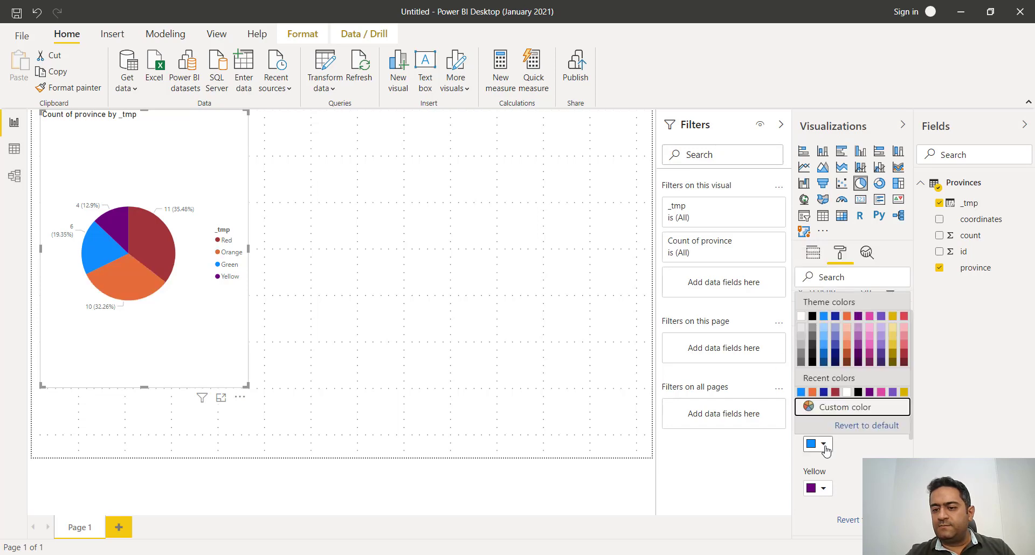
click(834, 408)
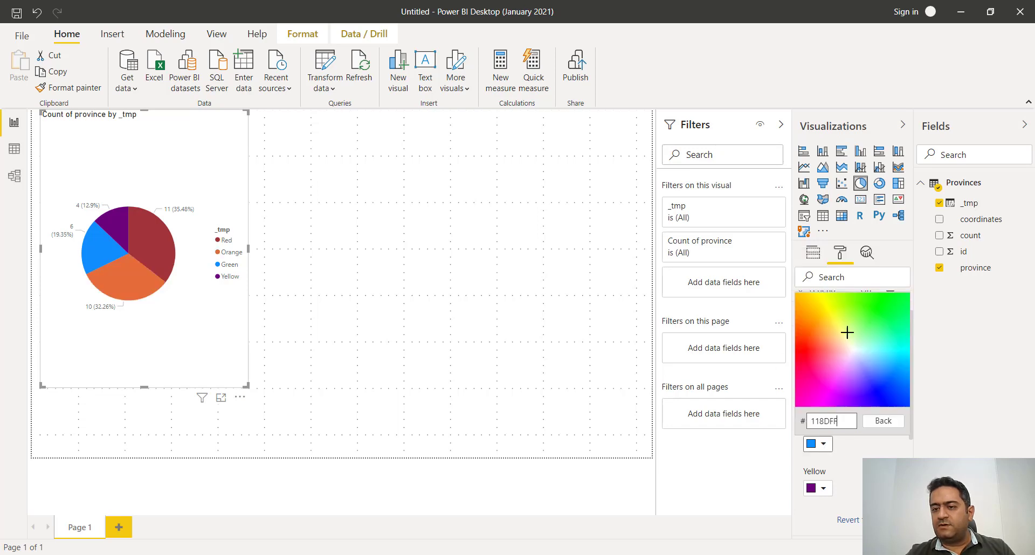
click(906, 302)
click(905, 308)
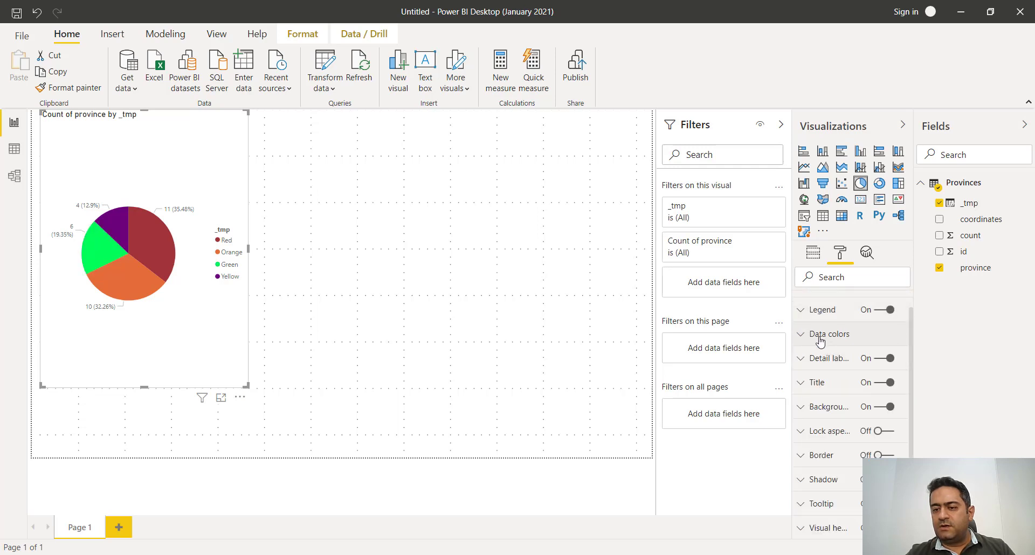
Set the pie chart's data color for the Yellow group to a yellow theme shade
click(802, 337)
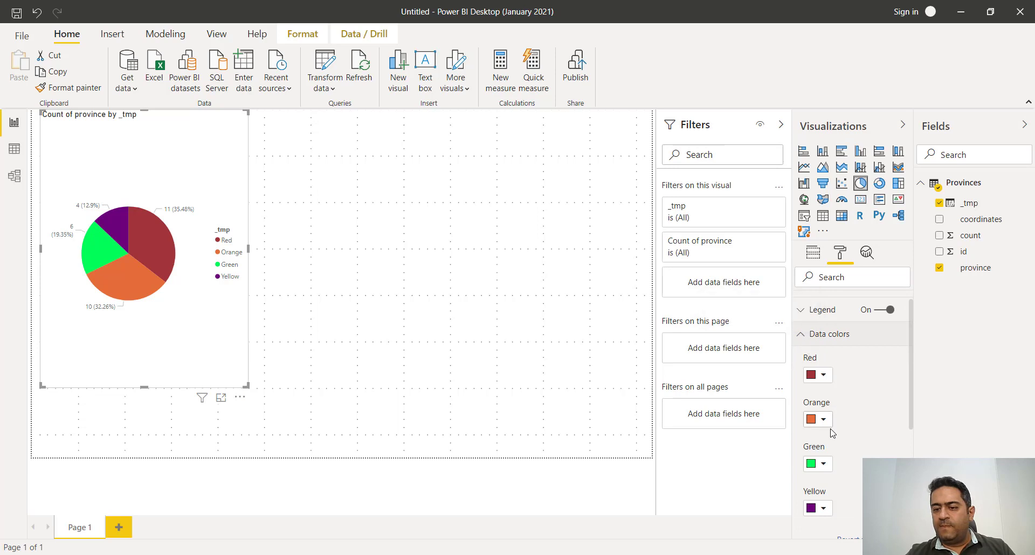
click(824, 465)
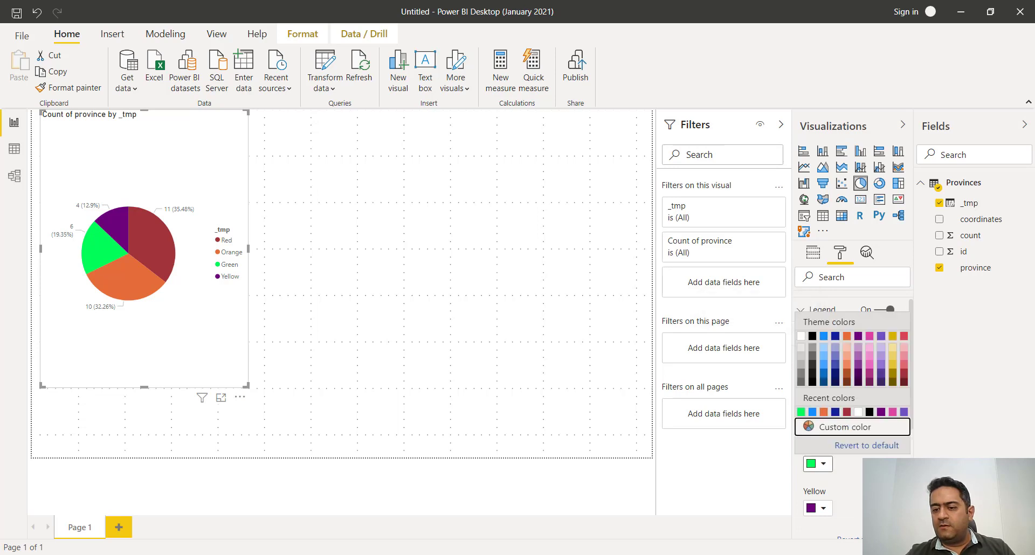
click(824, 510)
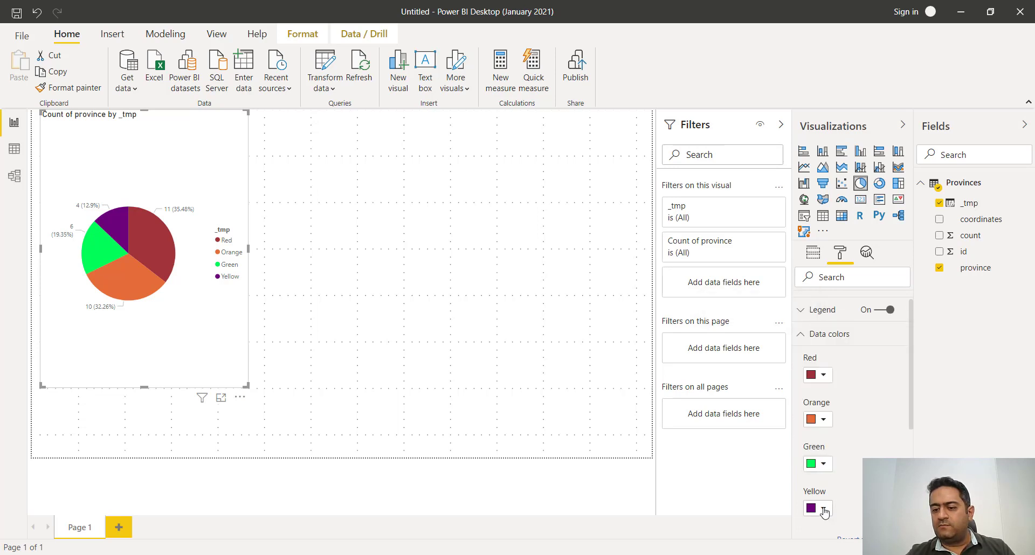
click(823, 510)
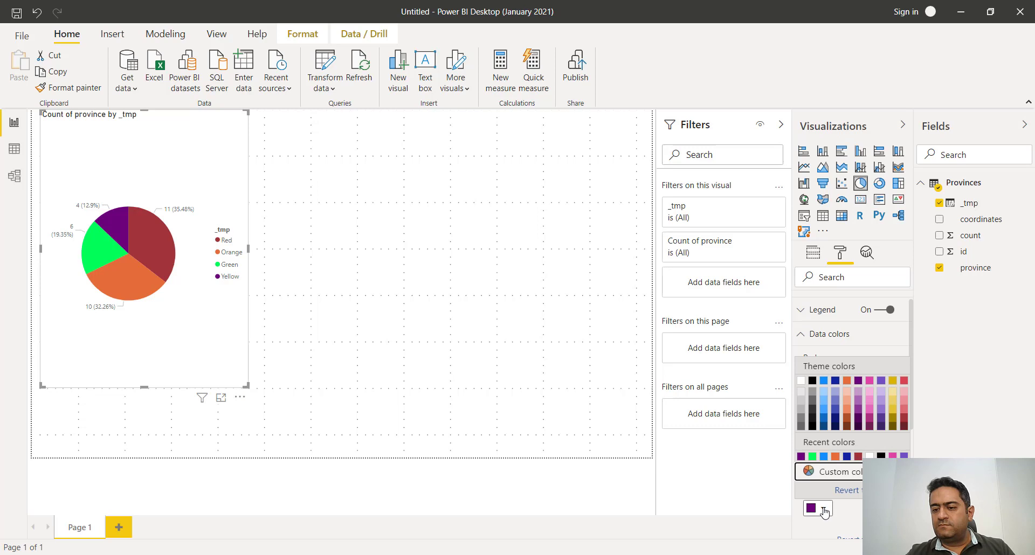
click(892, 415)
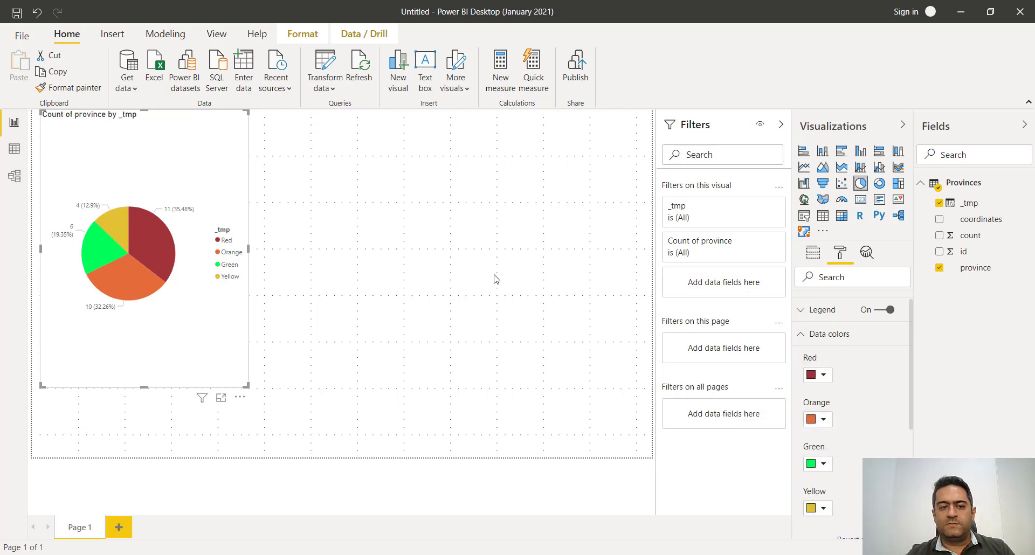
Add a separate filled map covering the page area beside the pie chart, with province as its location and _tmp as its legend
click(345, 220)
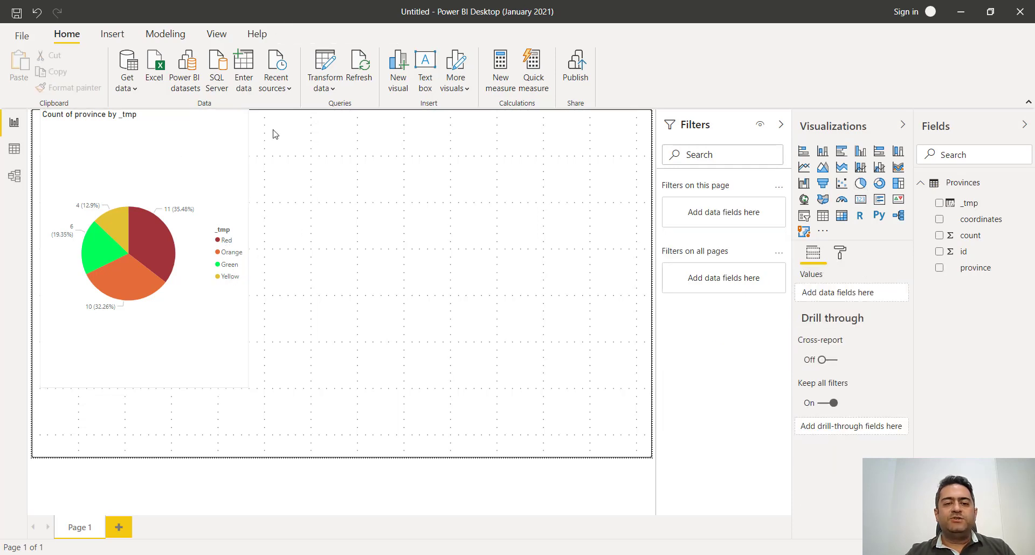
click(822, 200)
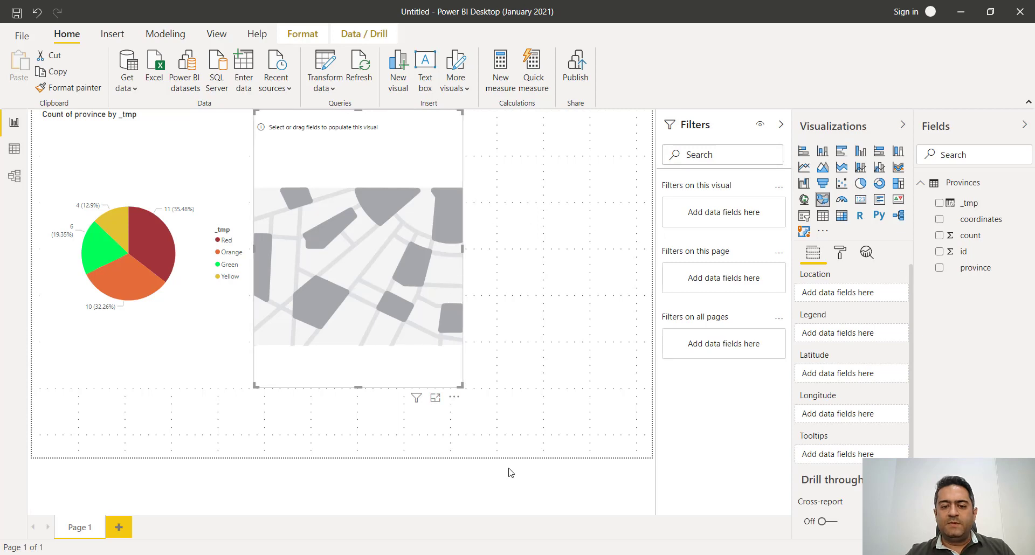
drag(462, 386, 652, 457)
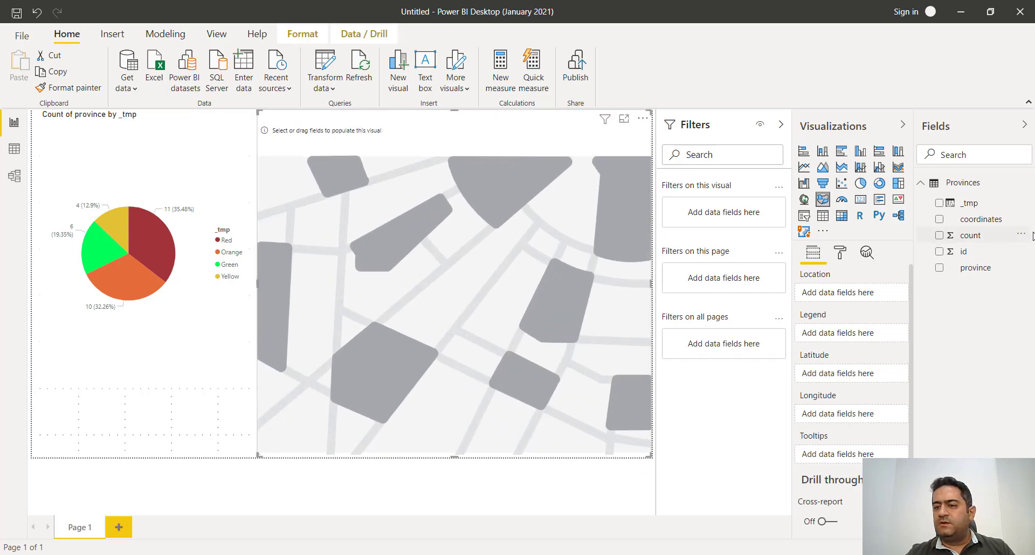
drag(982, 272, 856, 295)
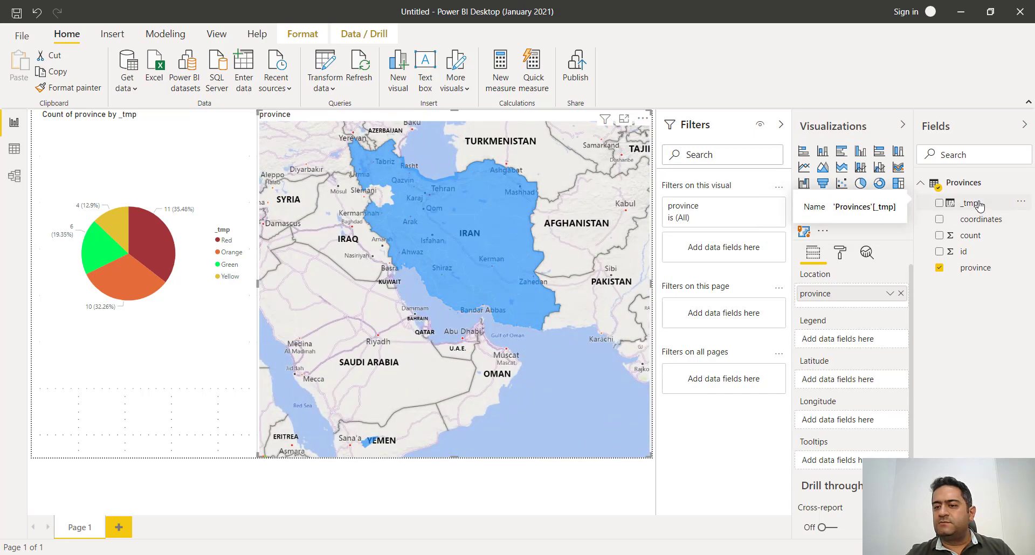
drag(979, 206, 856, 341)
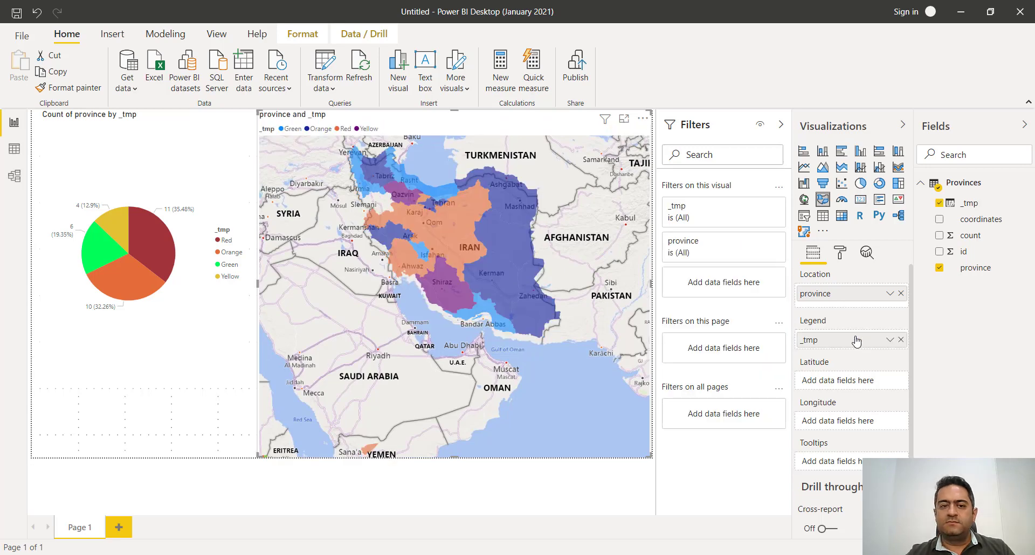